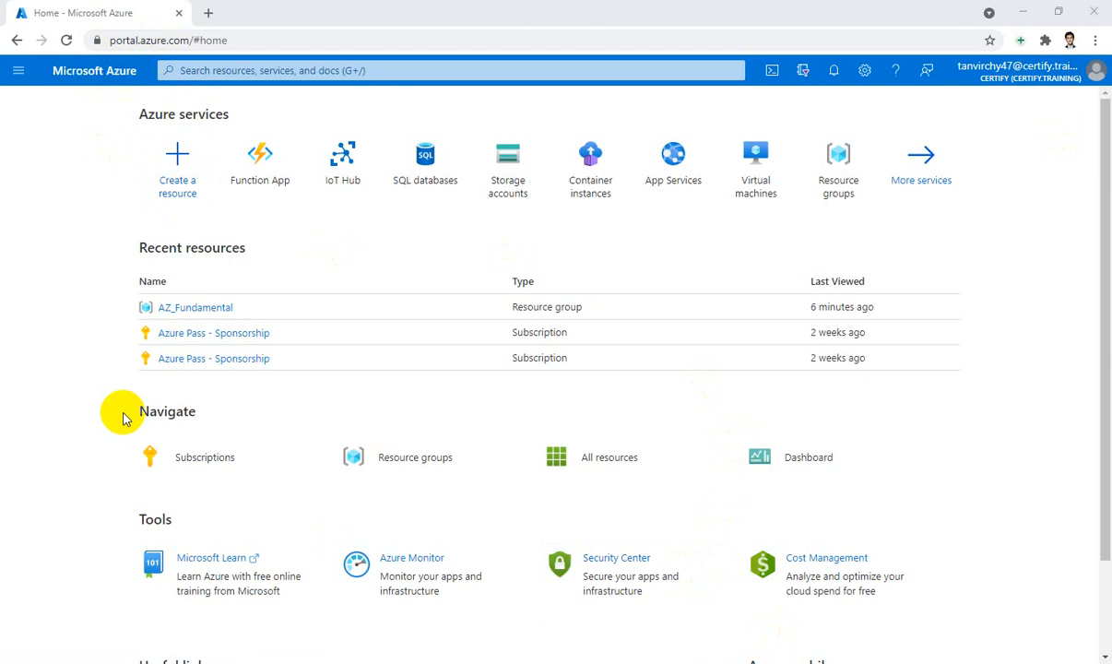
# Search the portal for the Function App service, open it and start creating a new function app
pyautogui.click(339, 79)
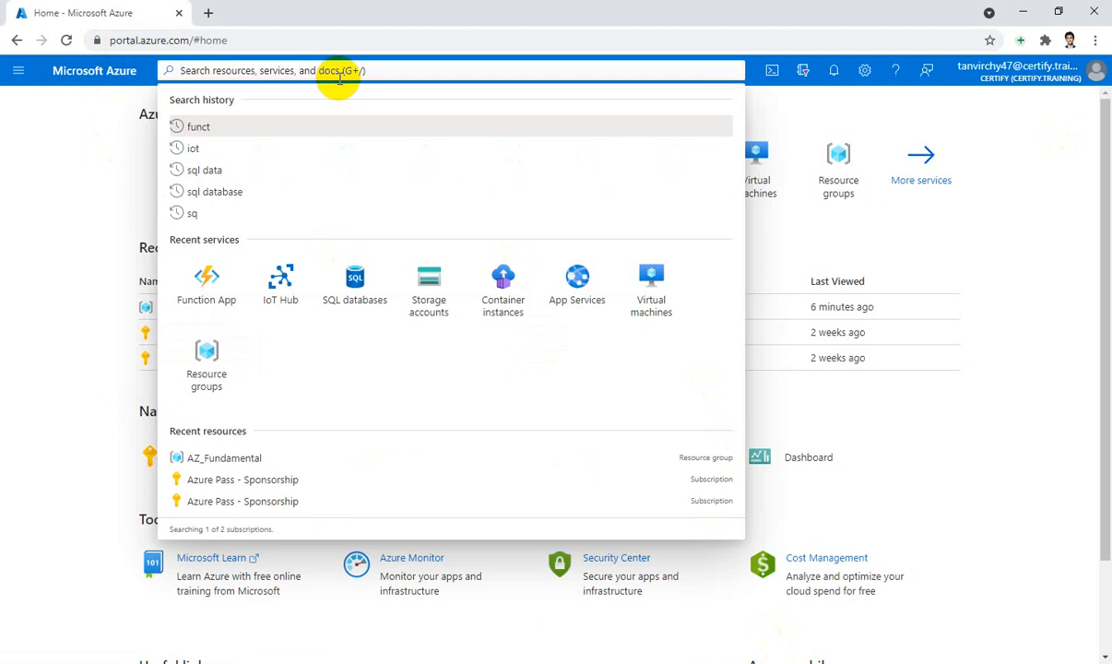
pyautogui.write('funct')
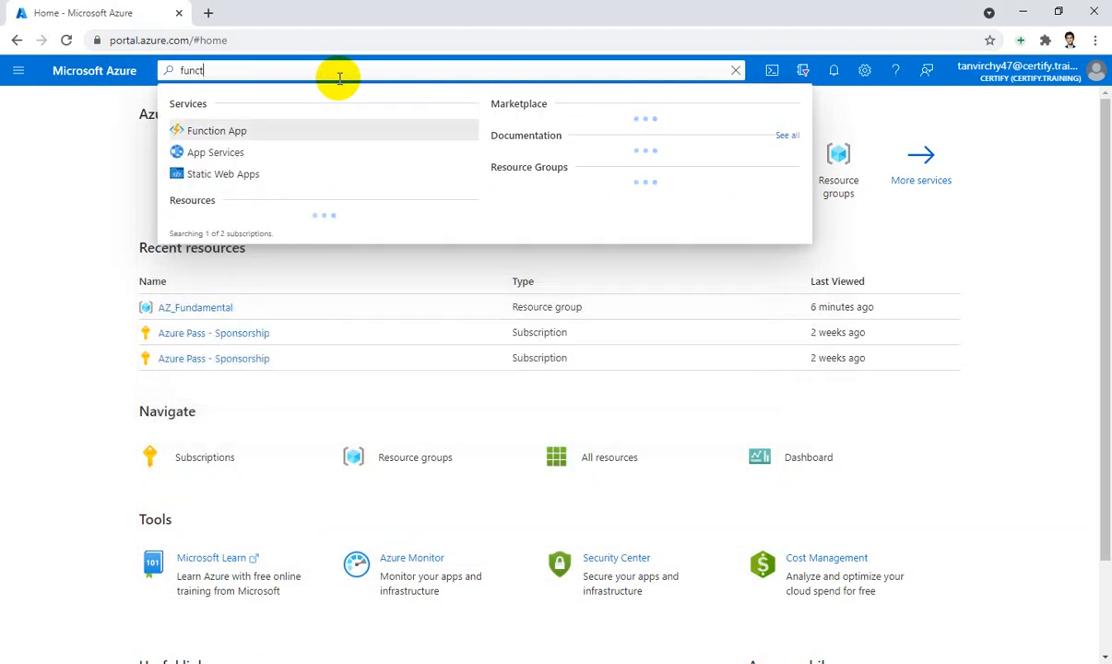
pyautogui.write('ion app')
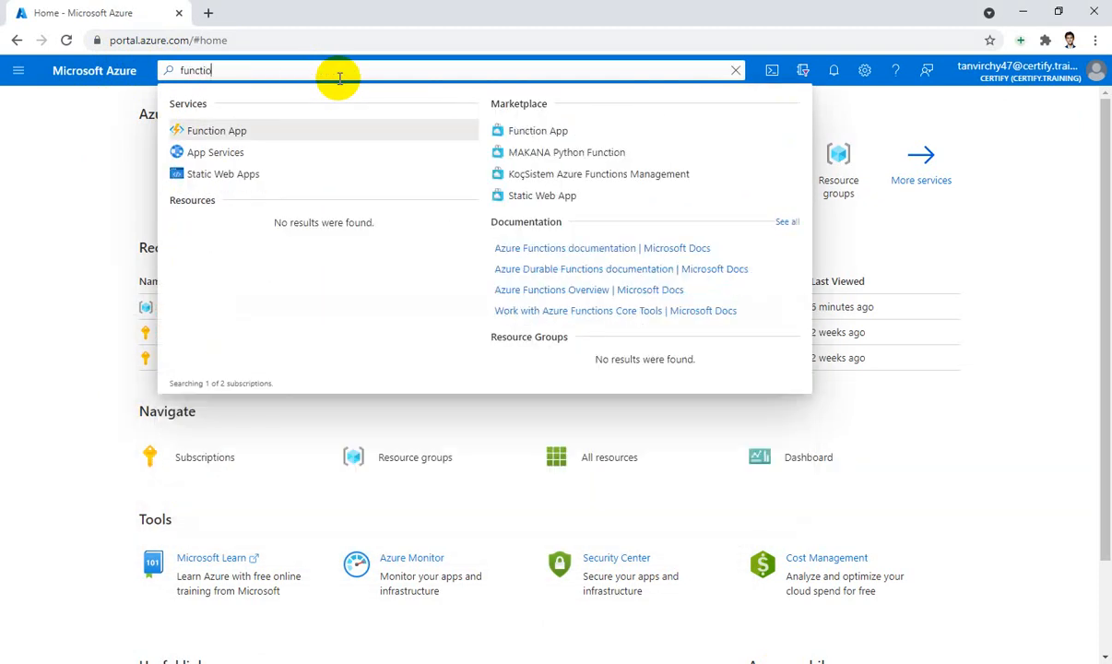
pyautogui.click(221, 129)
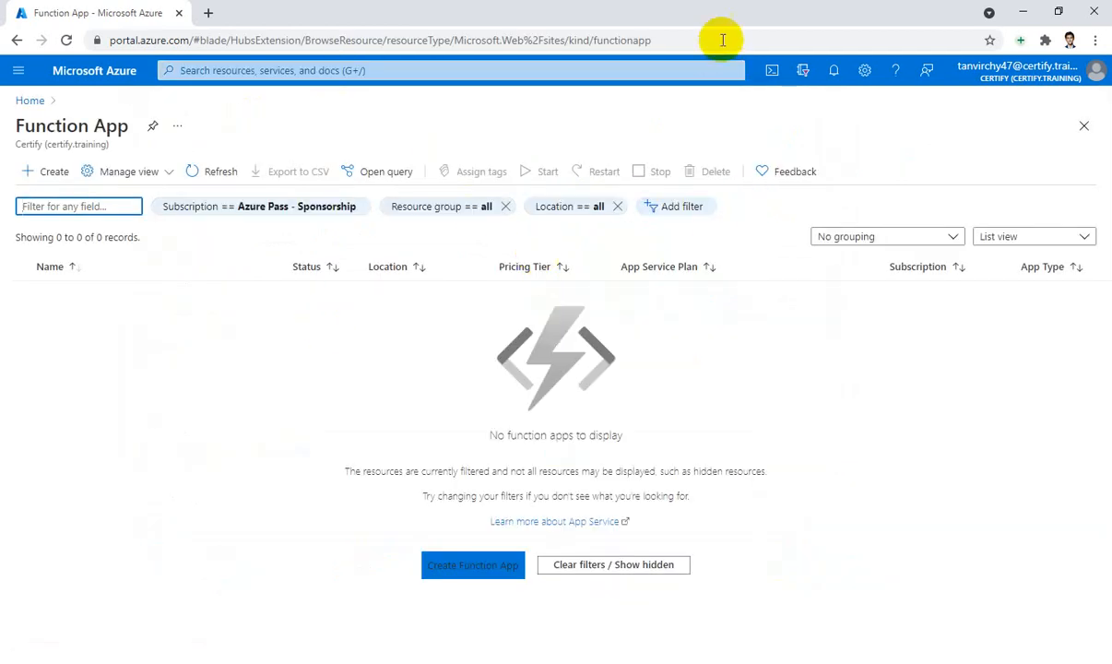
pyautogui.click(44, 175)
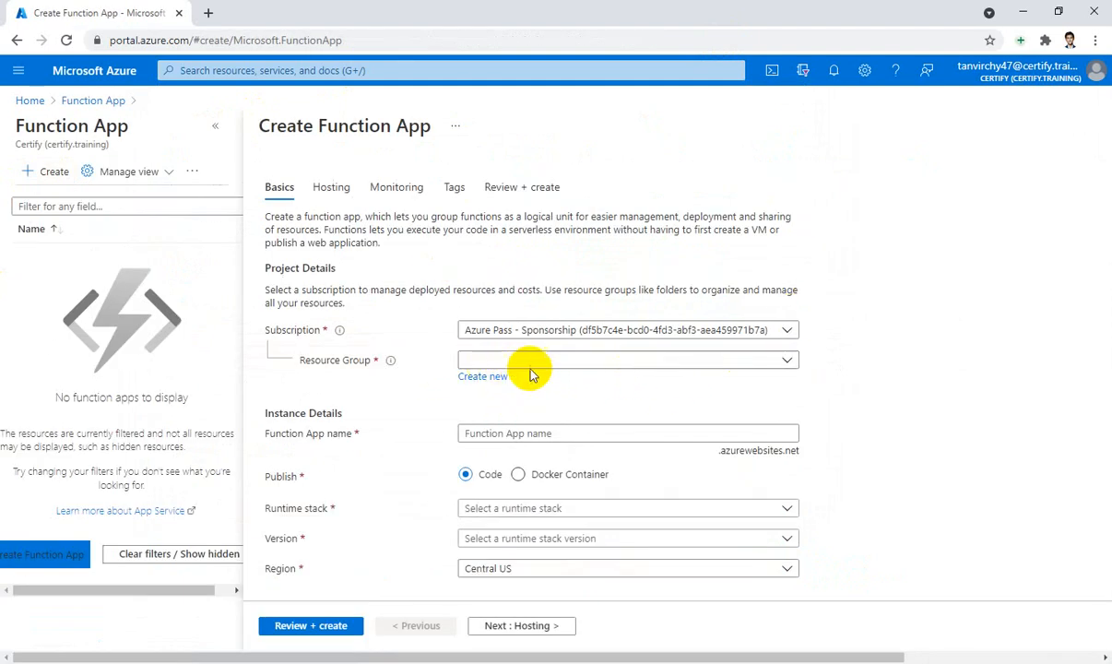
# Assign the function app to the AZ_Fundamental resource group and name it myfucntionx1
pyautogui.click(578, 365)
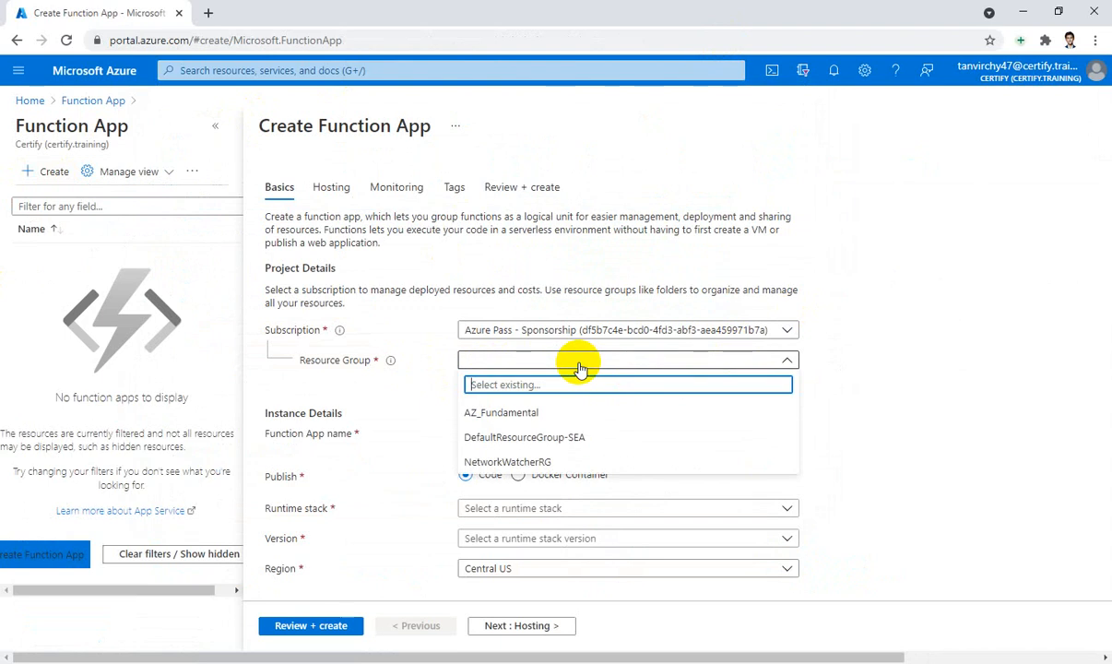
pyautogui.click(498, 413)
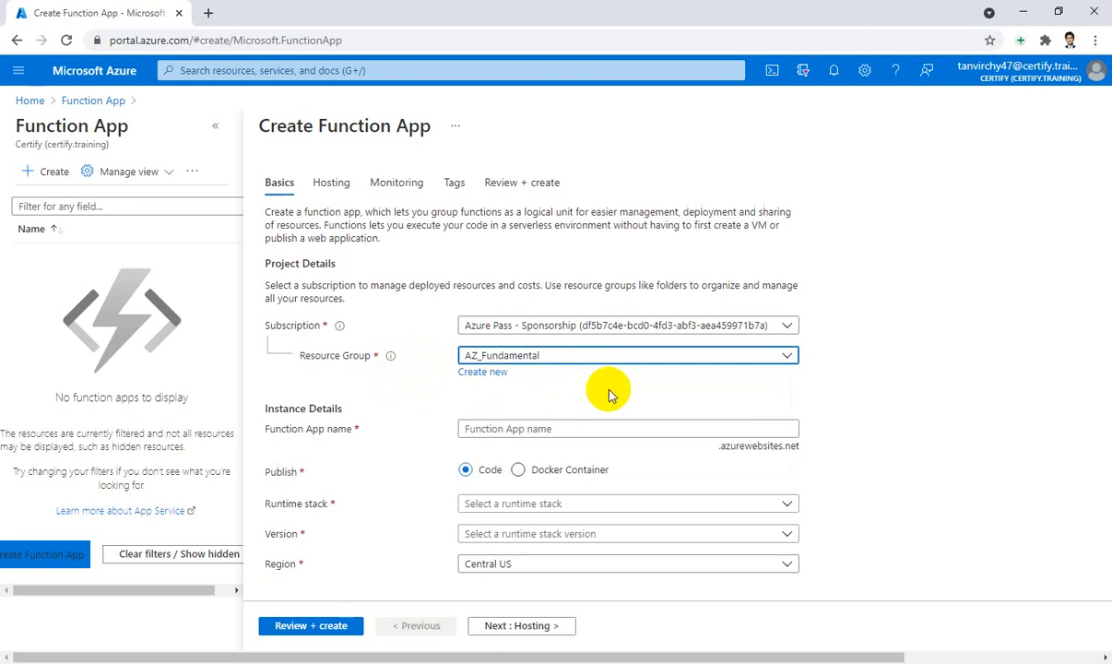
pyautogui.scroll(-1, 627, 415)
pyautogui.click(641, 419)
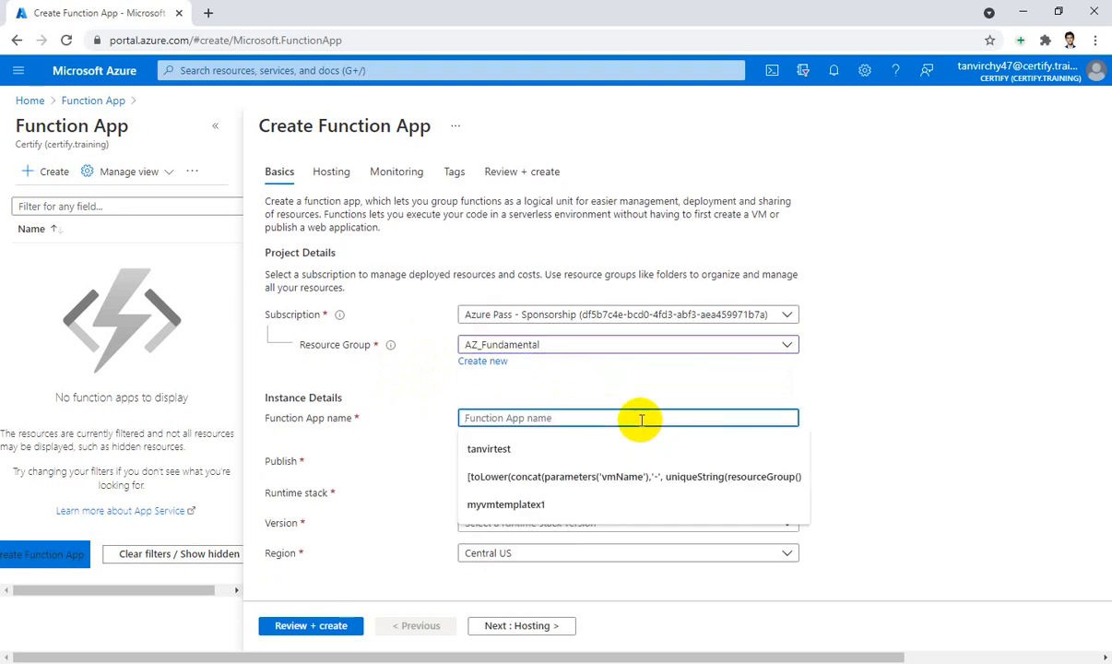
pyautogui.click(643, 391)
pyautogui.click(634, 411)
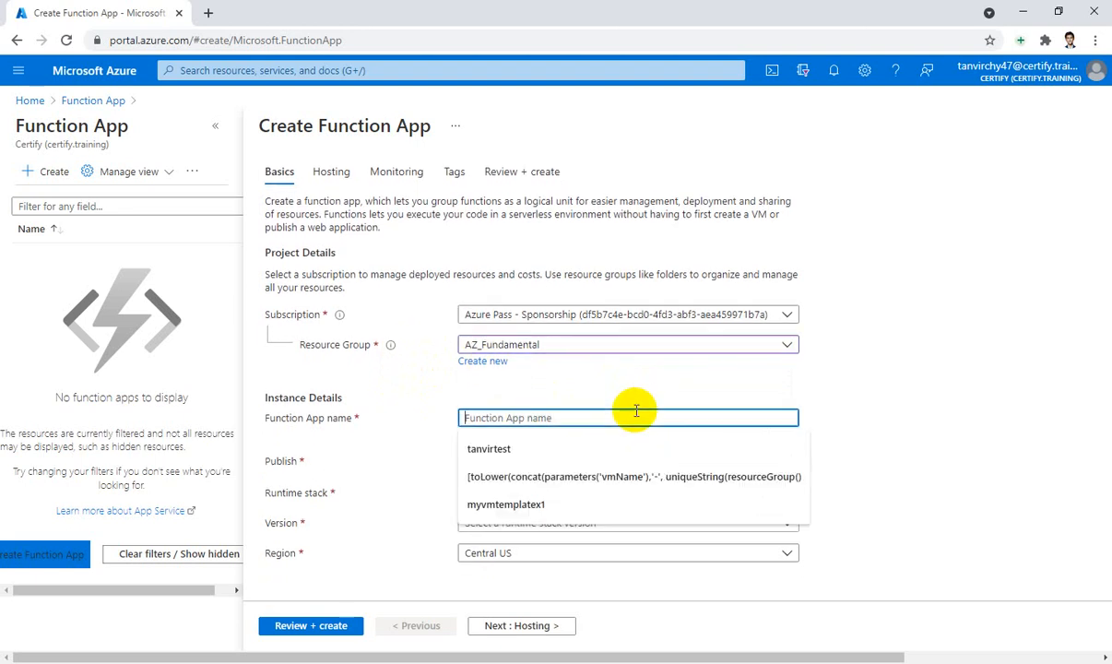
pyautogui.write('my')
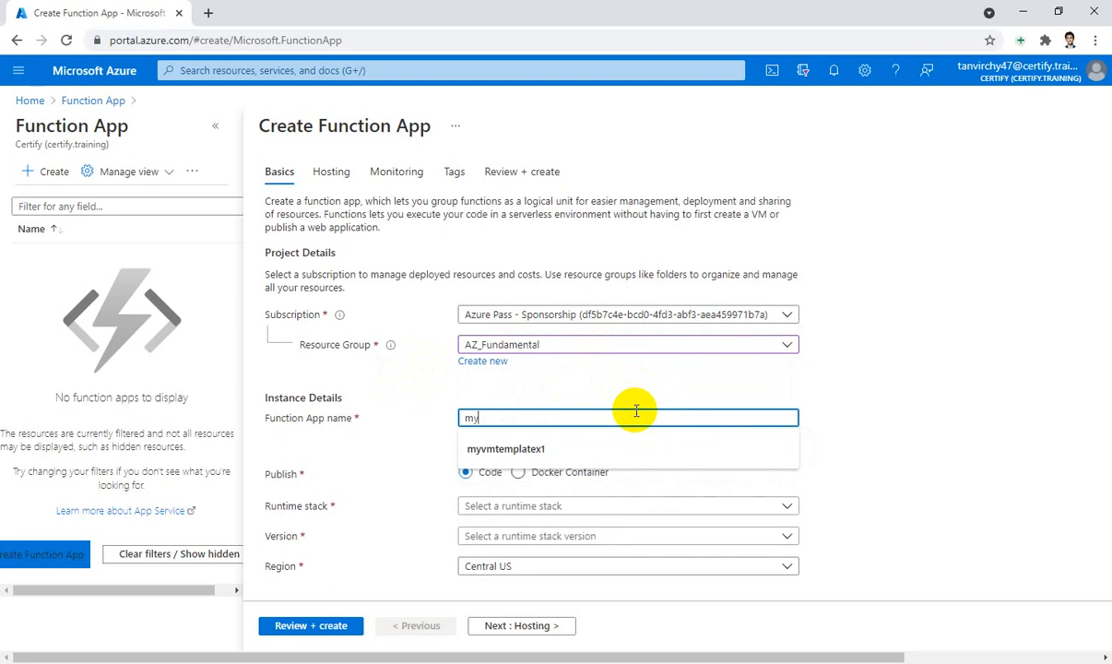
pyautogui.write('fucnt')
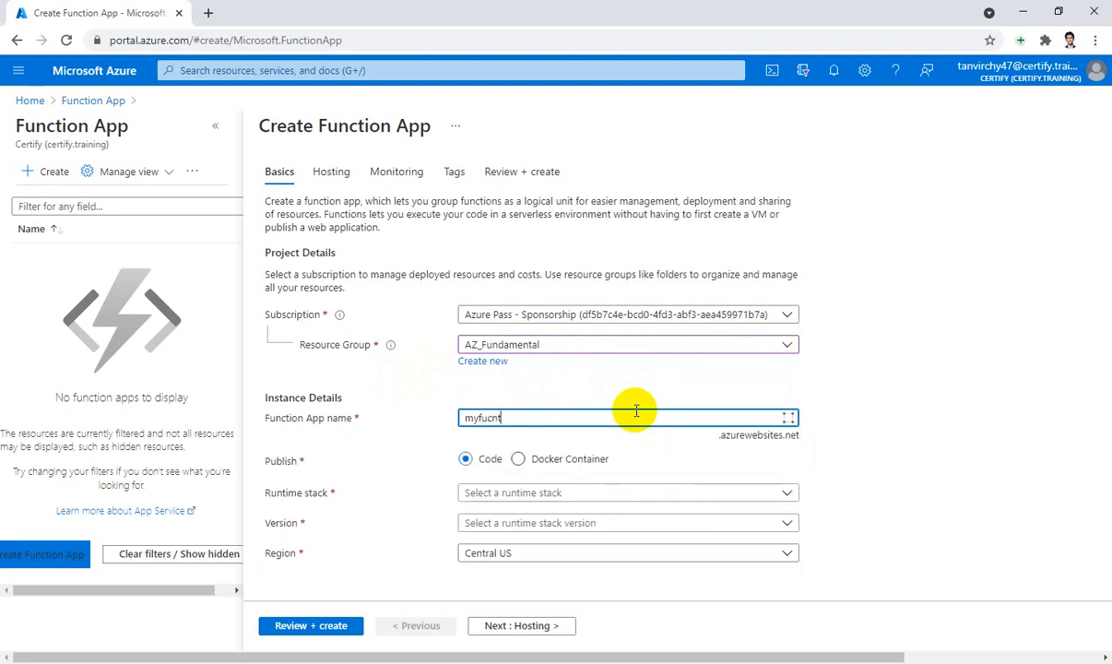
pyautogui.write('ionx1')
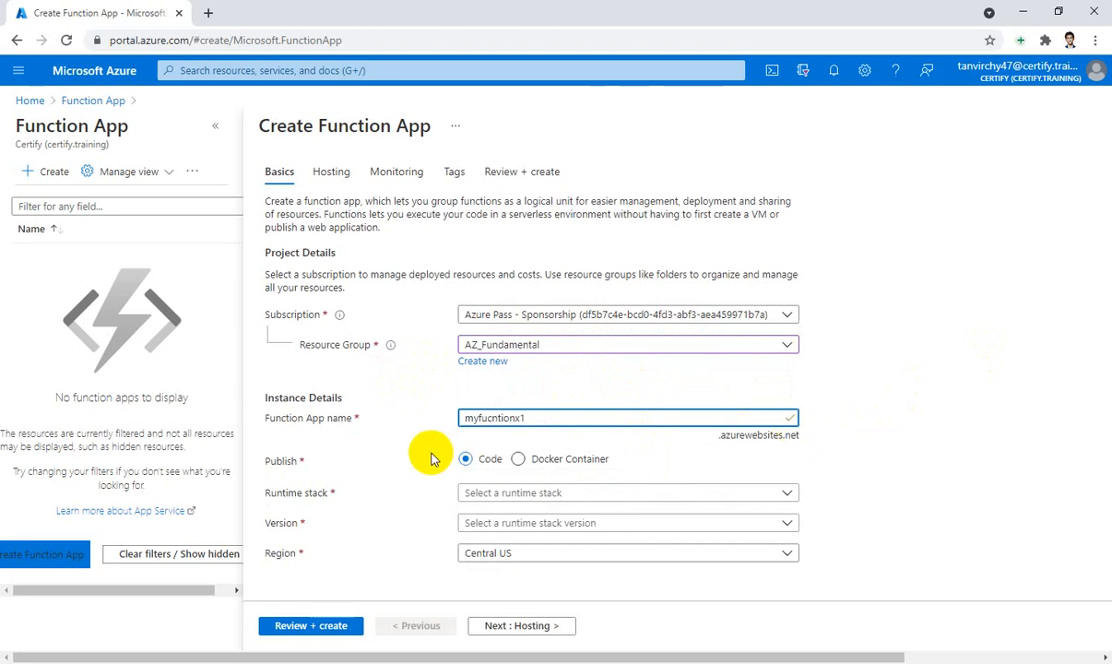
# Set the function app's runtime stack to .NET and its region to Southeast Asia
pyautogui.click(576, 492)
pyautogui.click(503, 324)
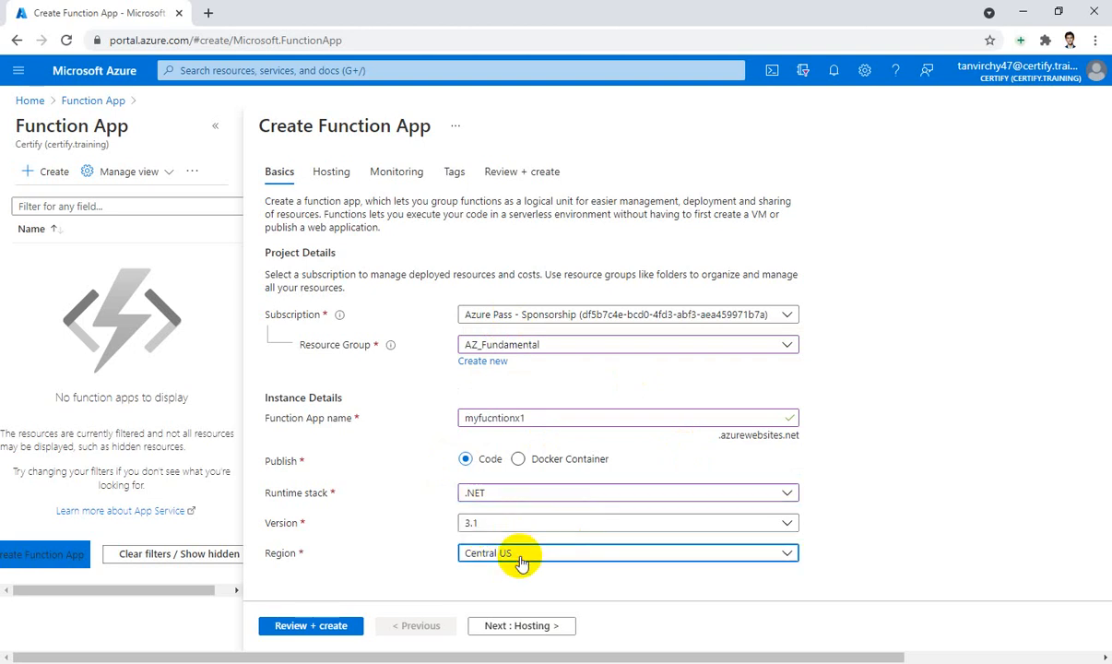
pyautogui.click(519, 559)
pyautogui.write('sout')
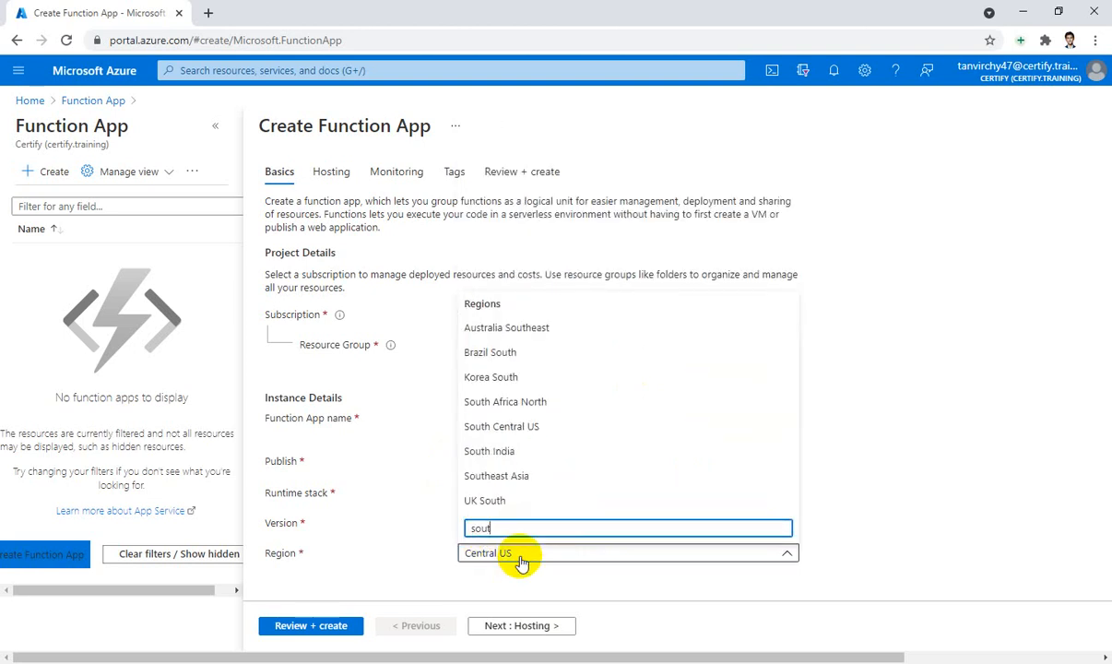
pyautogui.write('h')
pyautogui.click(520, 558)
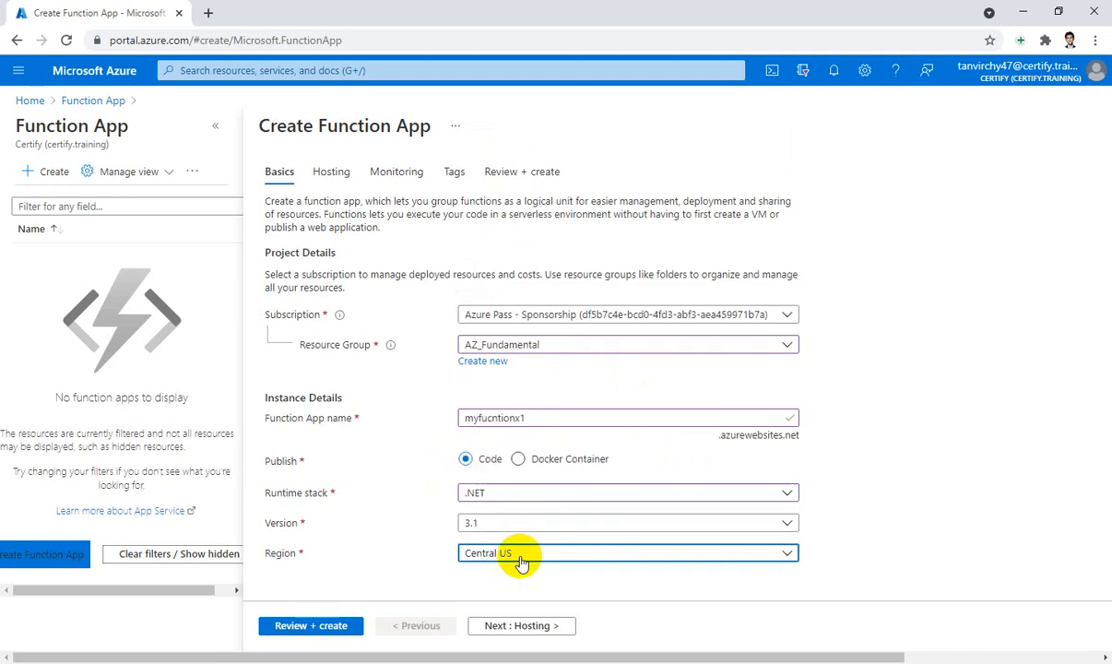
pyautogui.click(521, 558)
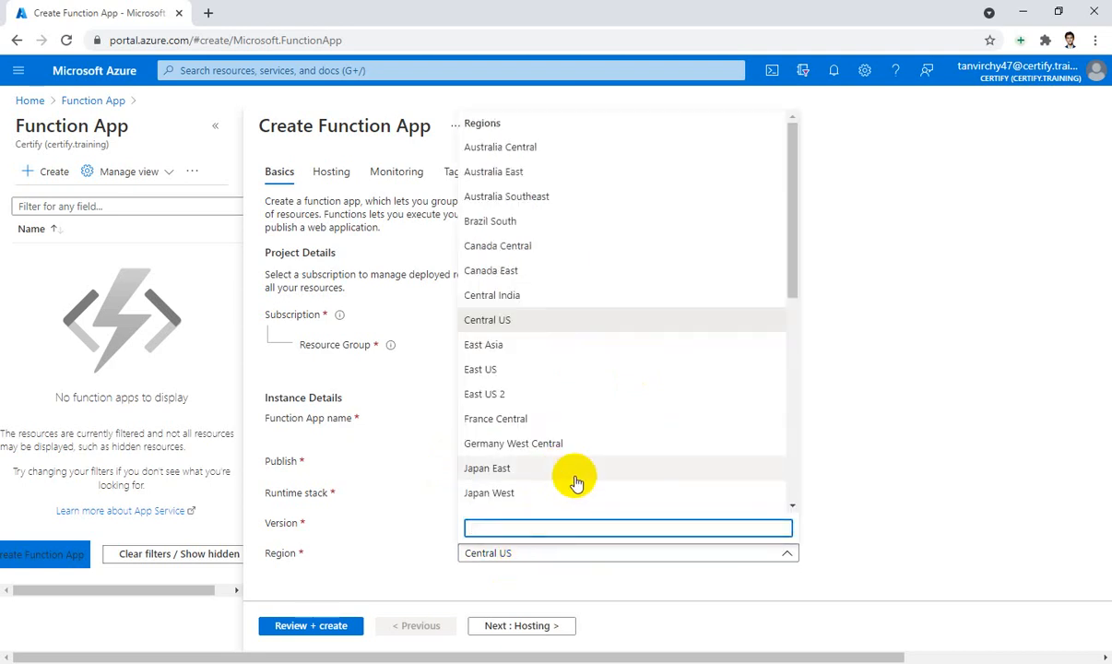
pyautogui.write('sou')
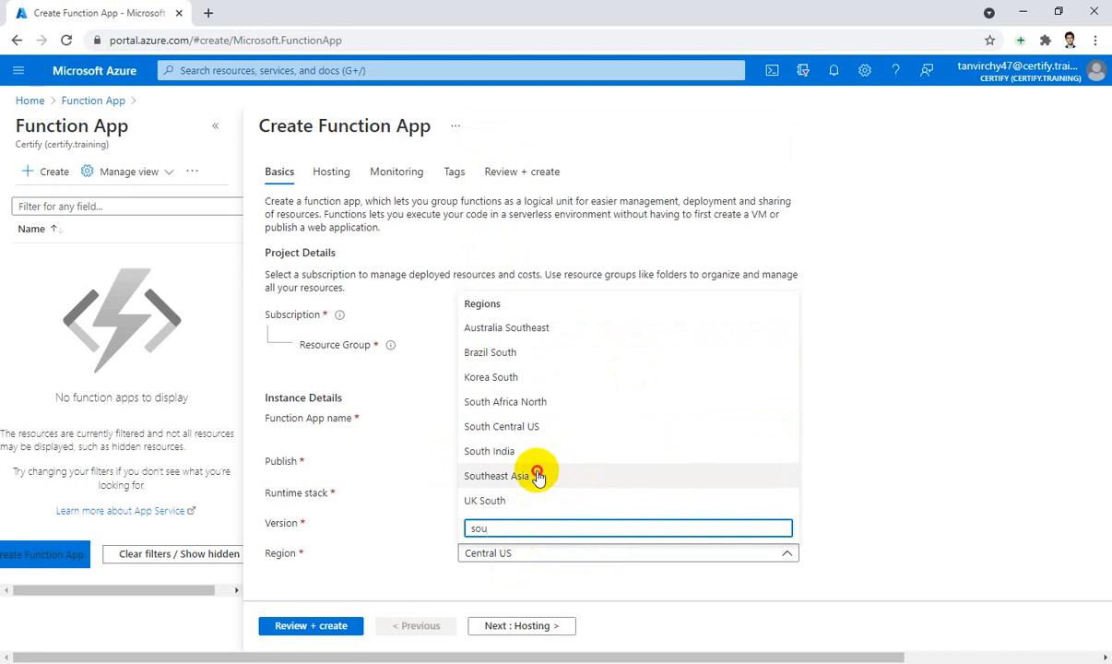
pyautogui.click(533, 475)
# Review the configuration summary of the function app and create it
pyautogui.click(311, 625)
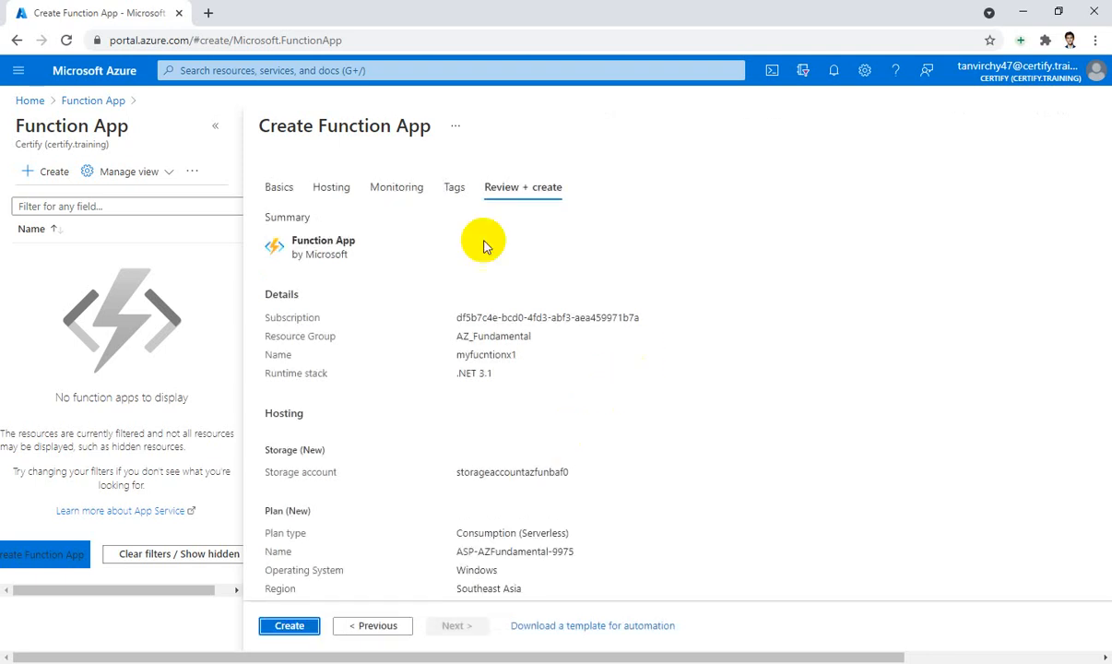
pyautogui.scroll(-2, 429, 233)
pyautogui.scroll(-2, 430, 233)
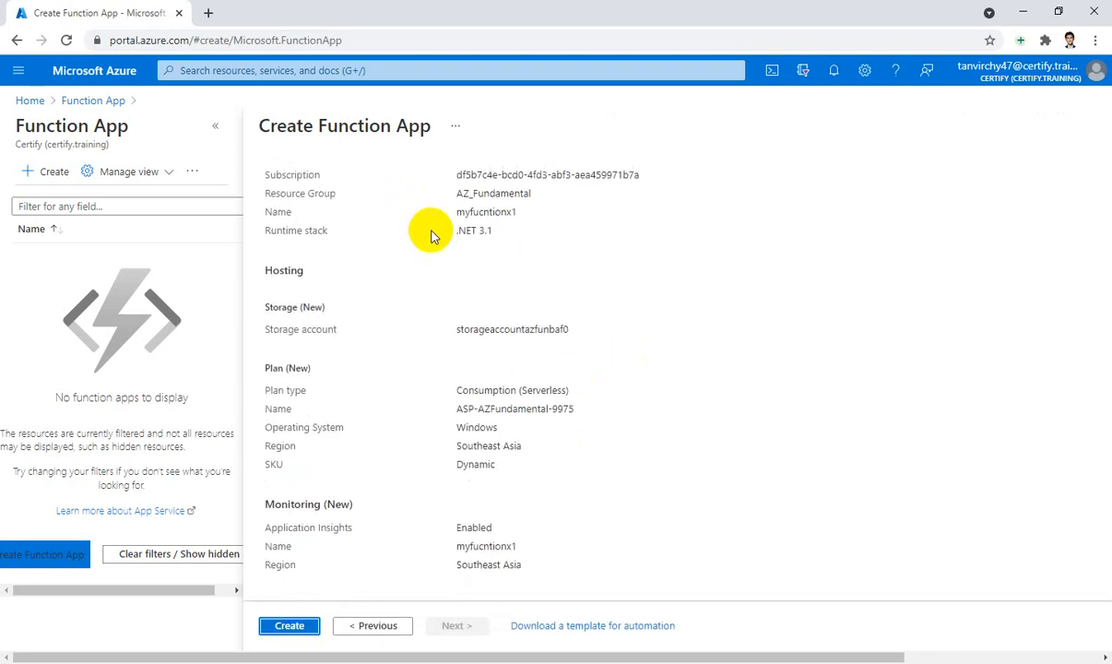
pyautogui.click(284, 629)
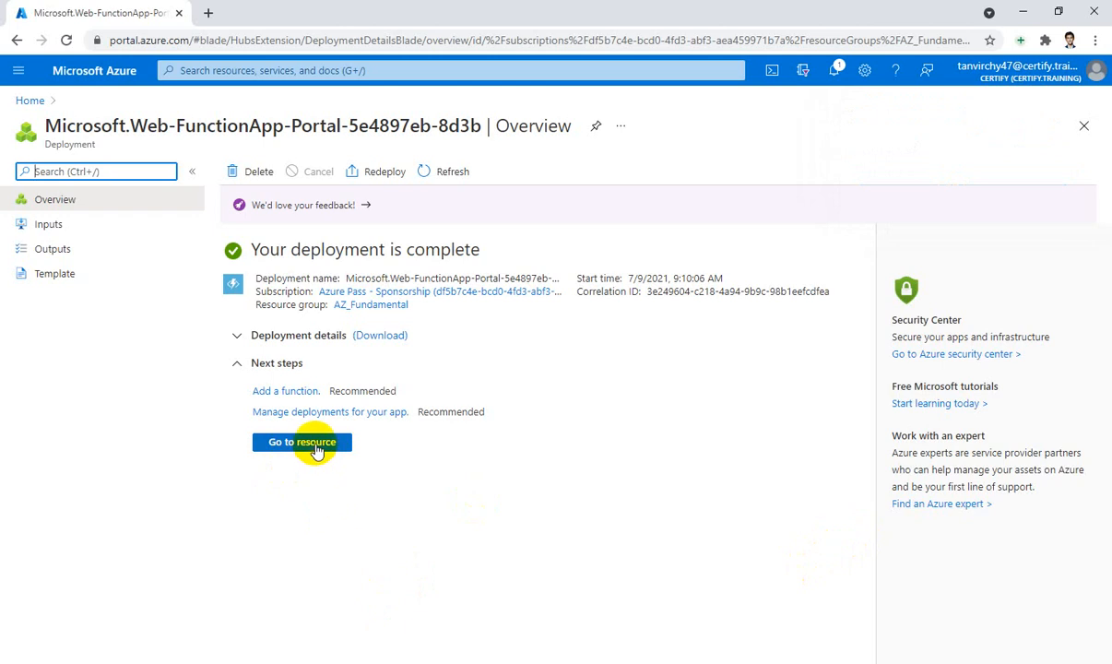
# Open the deployed myfucntionx1 function app, go to its functions list and start adding a function
pyautogui.click(314, 444)
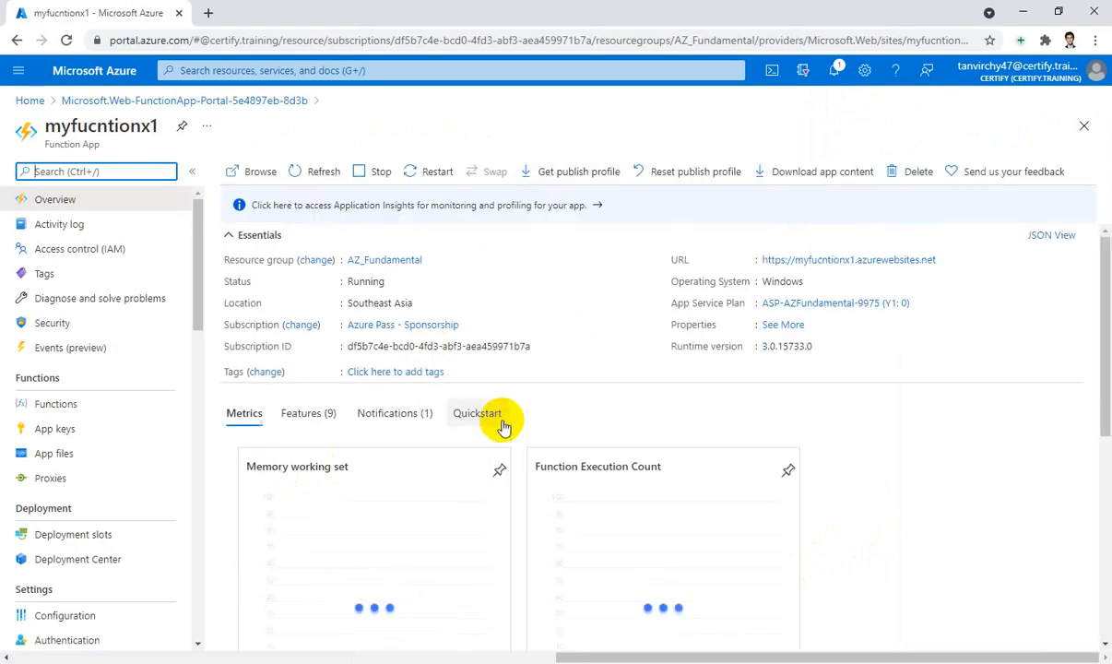
pyautogui.click(32, 105)
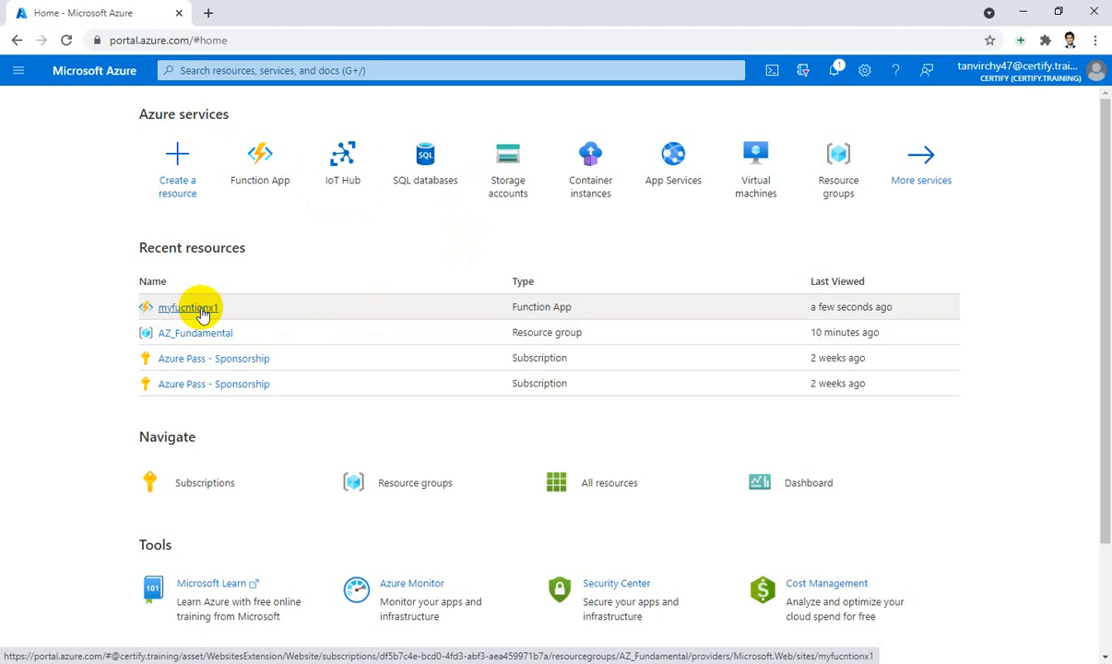
pyautogui.click(203, 315)
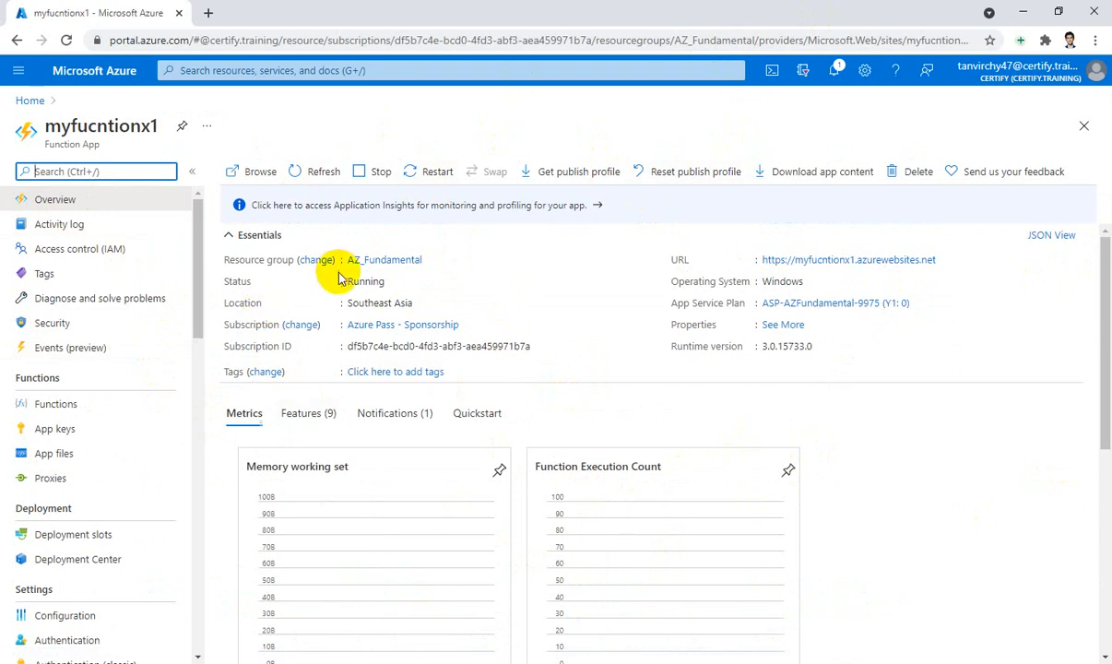
pyautogui.click(72, 414)
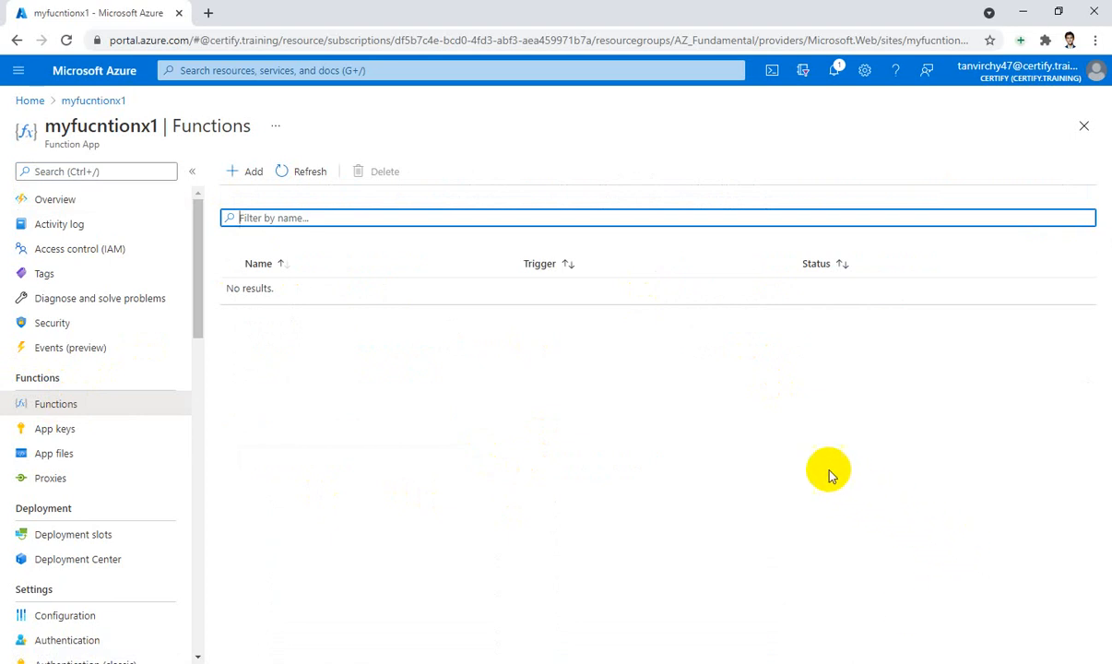
pyautogui.click(244, 174)
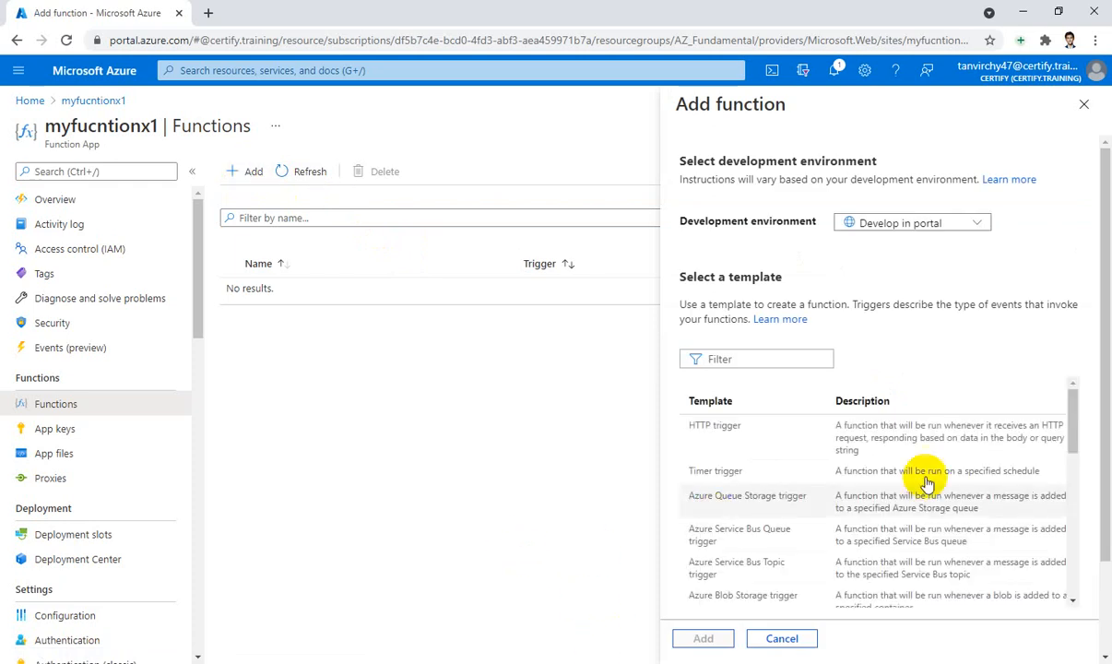
# Look through the available function templates and the development environment options for the new function
pyautogui.scroll(-3, 867, 434)
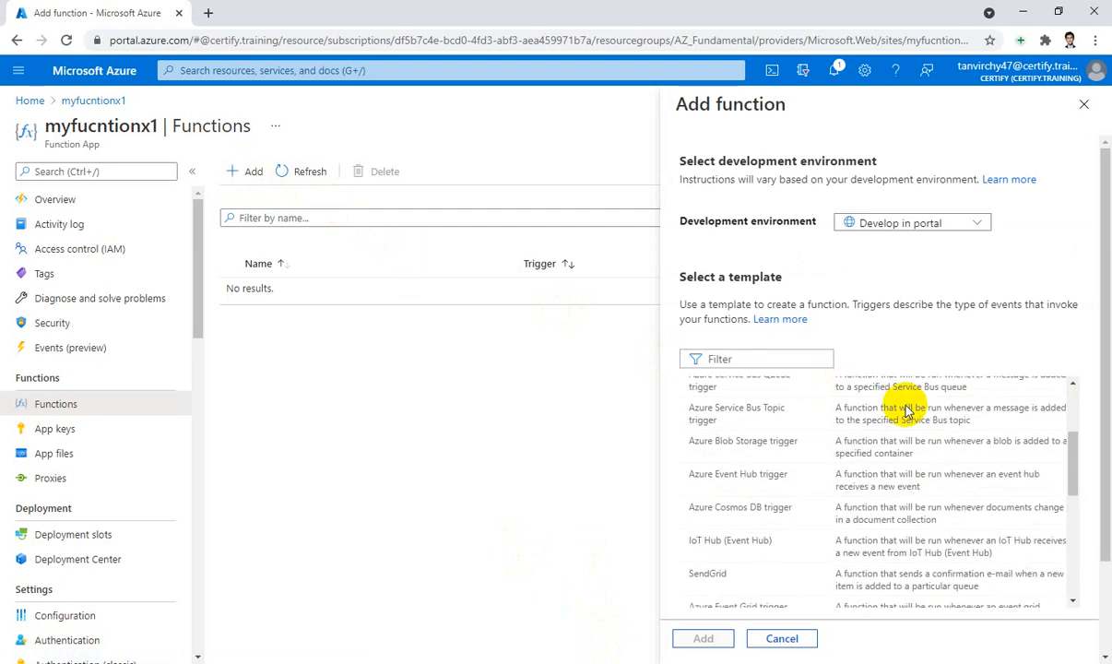
pyautogui.scroll(3, 837, 433)
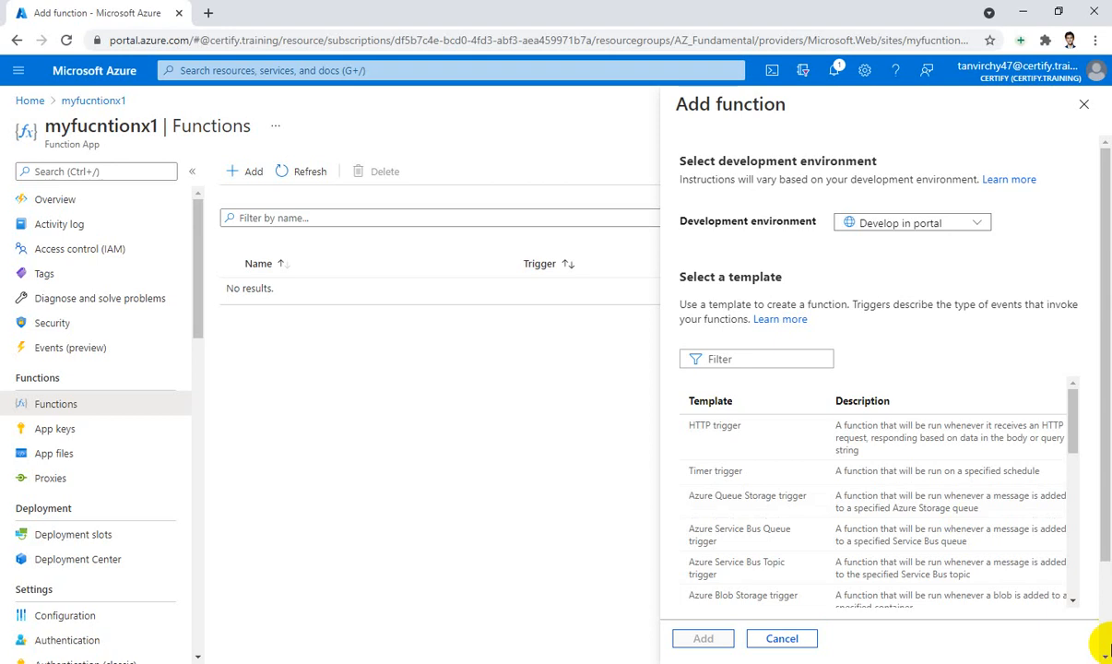
pyautogui.scroll(-1, 931, 498)
pyautogui.scroll(-10, 931, 498)
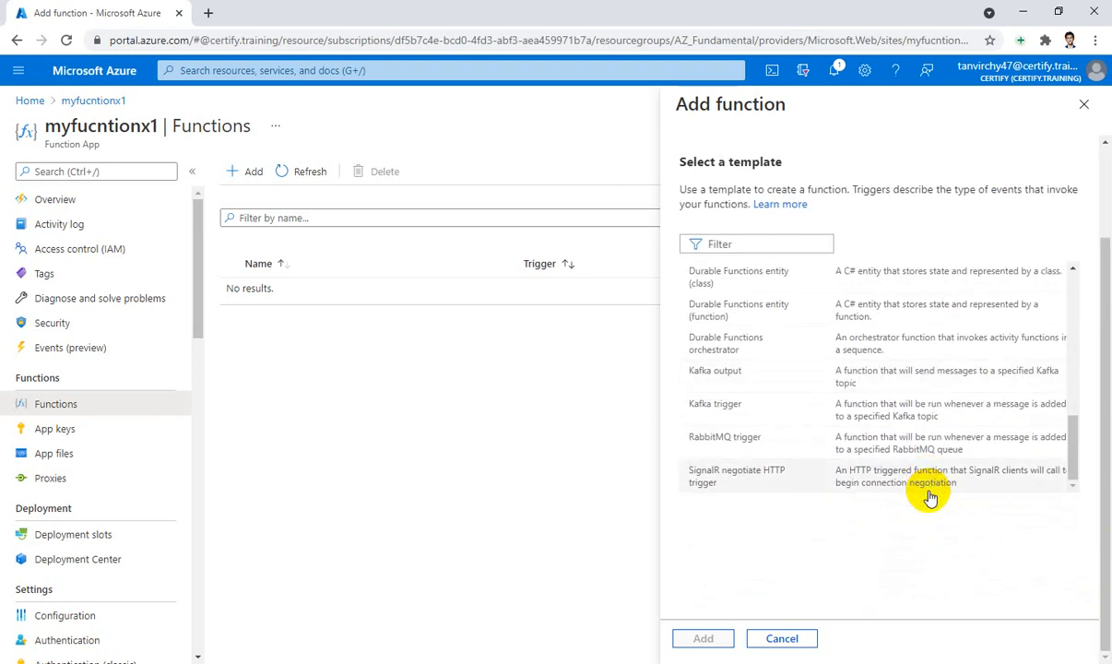
pyautogui.scroll(10, 929, 494)
pyautogui.scroll(2, 963, 414)
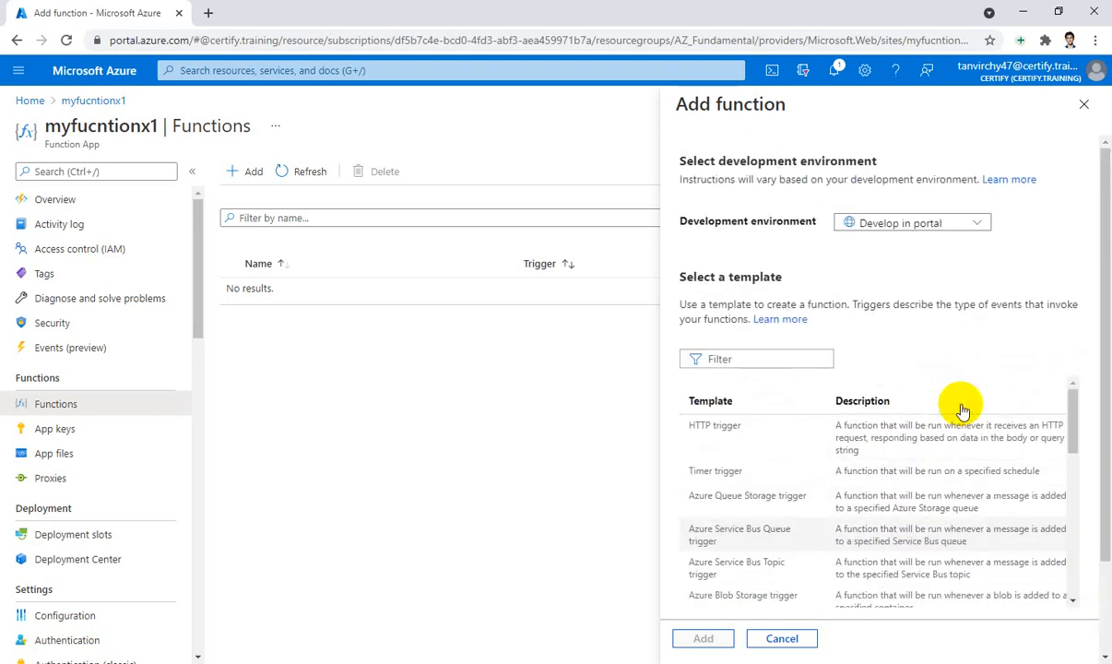
pyautogui.click(981, 226)
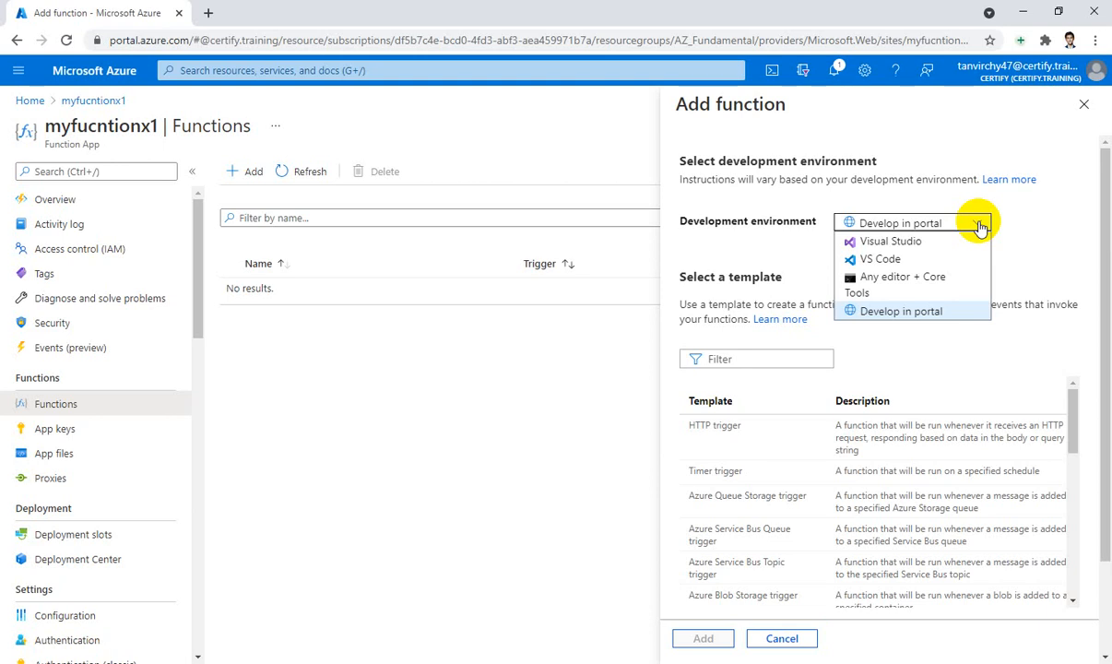
pyautogui.click(1005, 356)
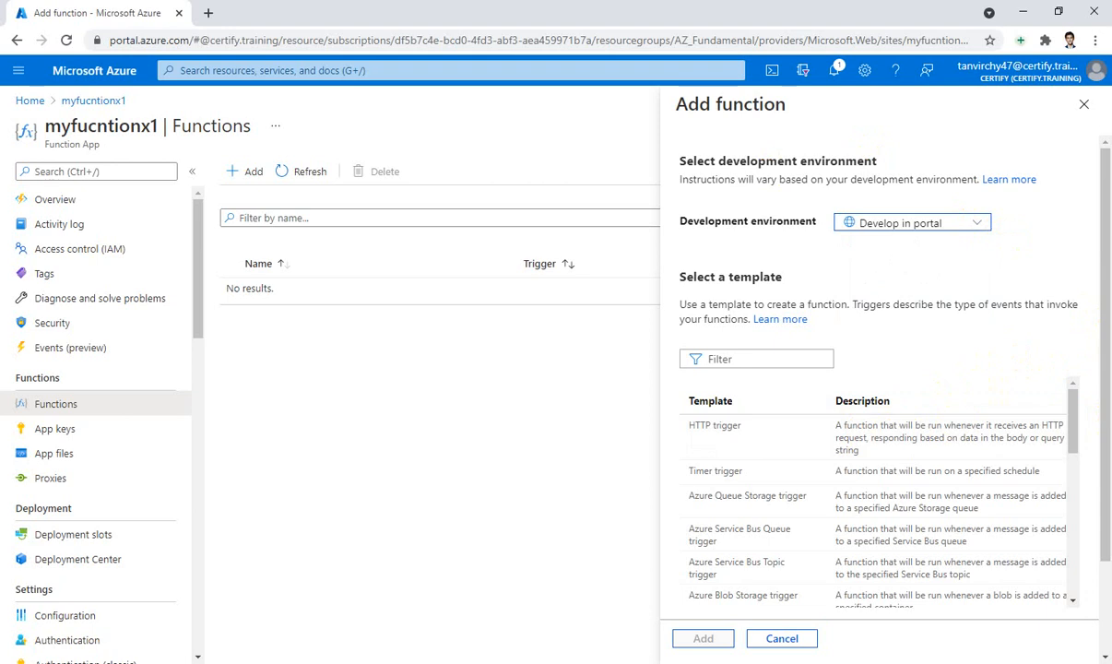
# Add a function to myfucntionx1 based on the HTTP trigger template, keeping the portal as development environment
pyautogui.click(899, 435)
pyautogui.scroll(-3, 899, 435)
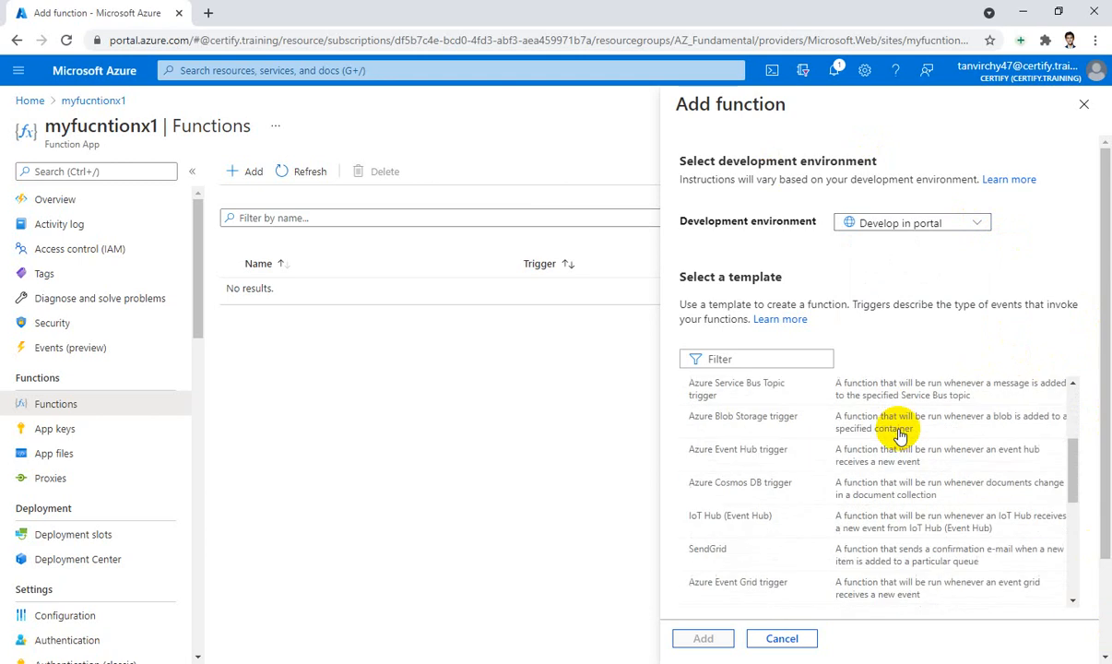
pyautogui.scroll(3, 899, 435)
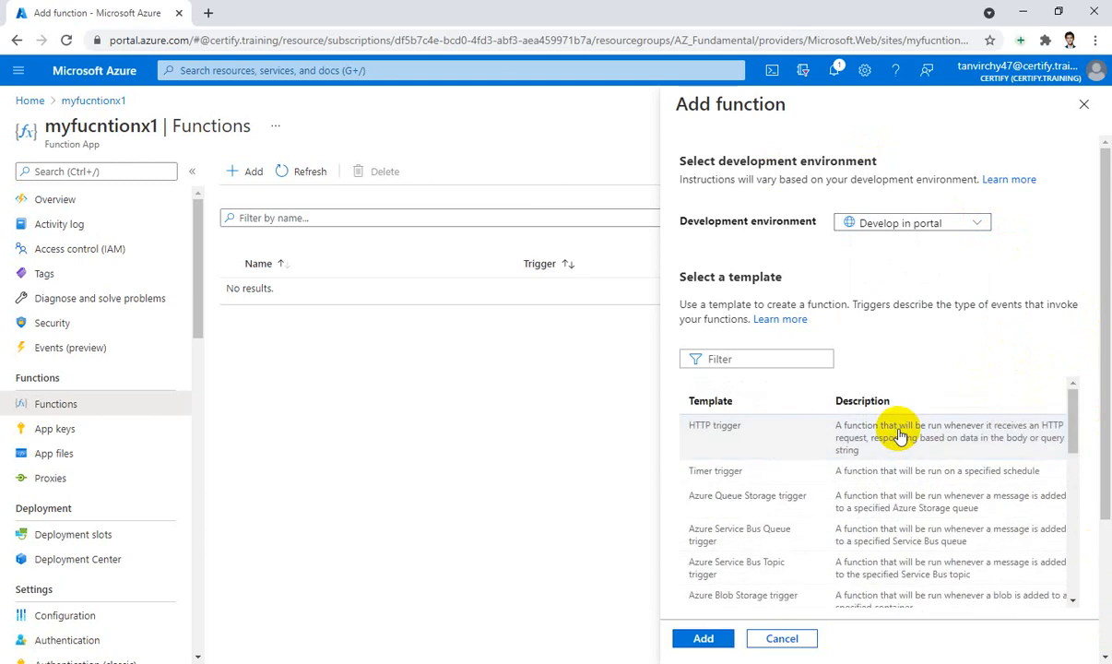
pyautogui.scroll(-3, 811, 471)
pyautogui.scroll(-5, 732, 595)
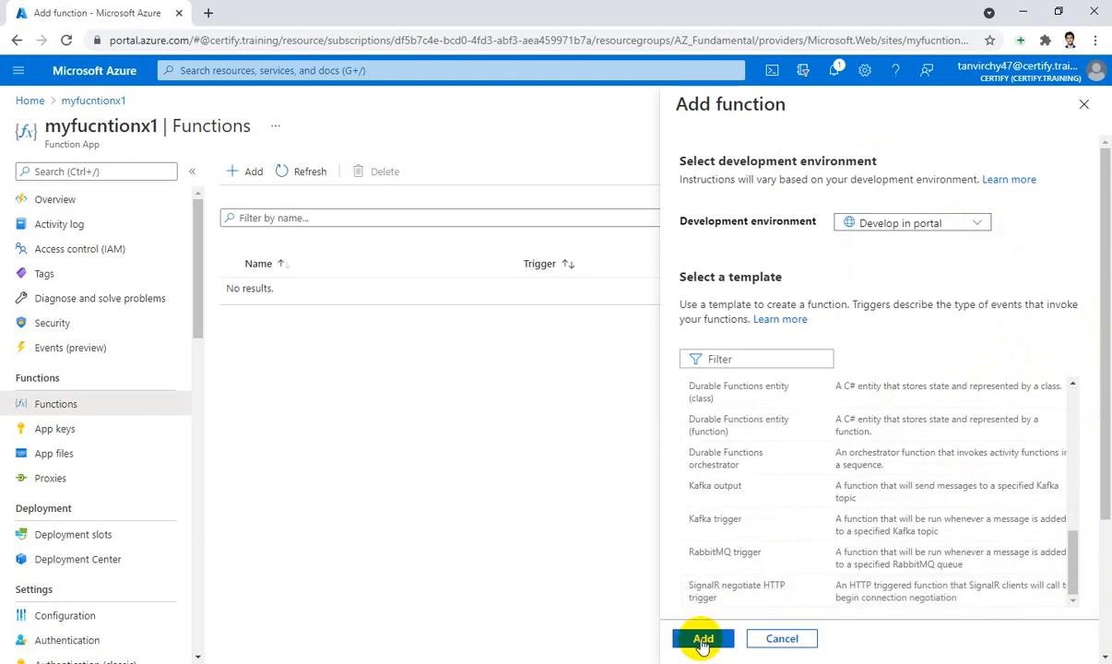
pyautogui.click(703, 638)
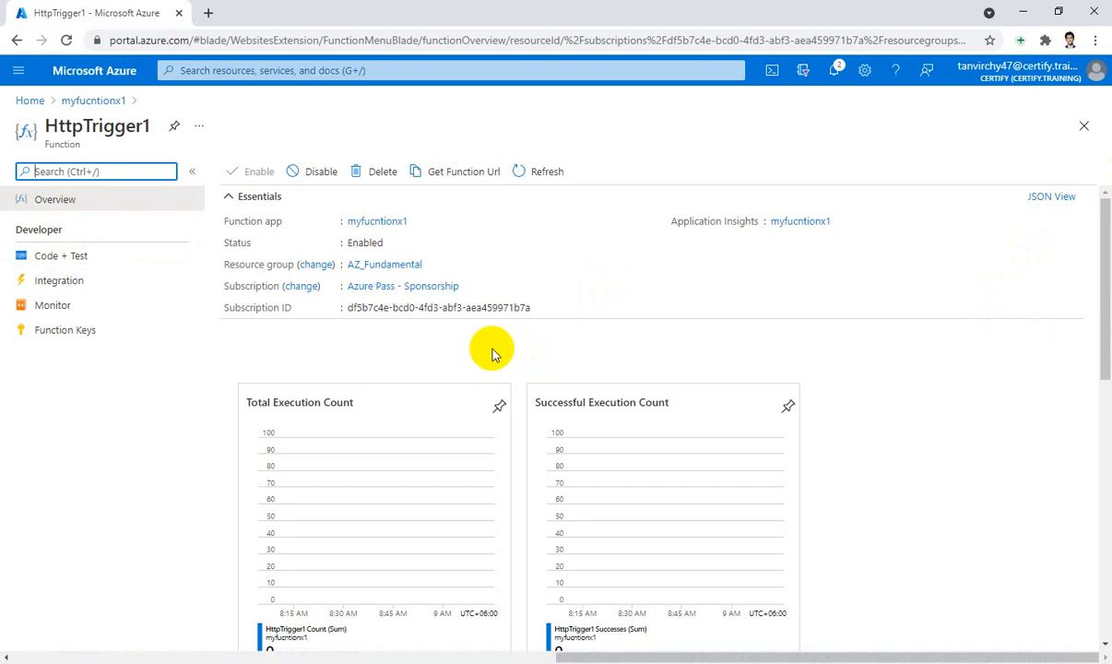
# Open the HttpTrigger1 function's code and examine the Run method signature and the line that reads the name query parameter
pyautogui.click(86, 257)
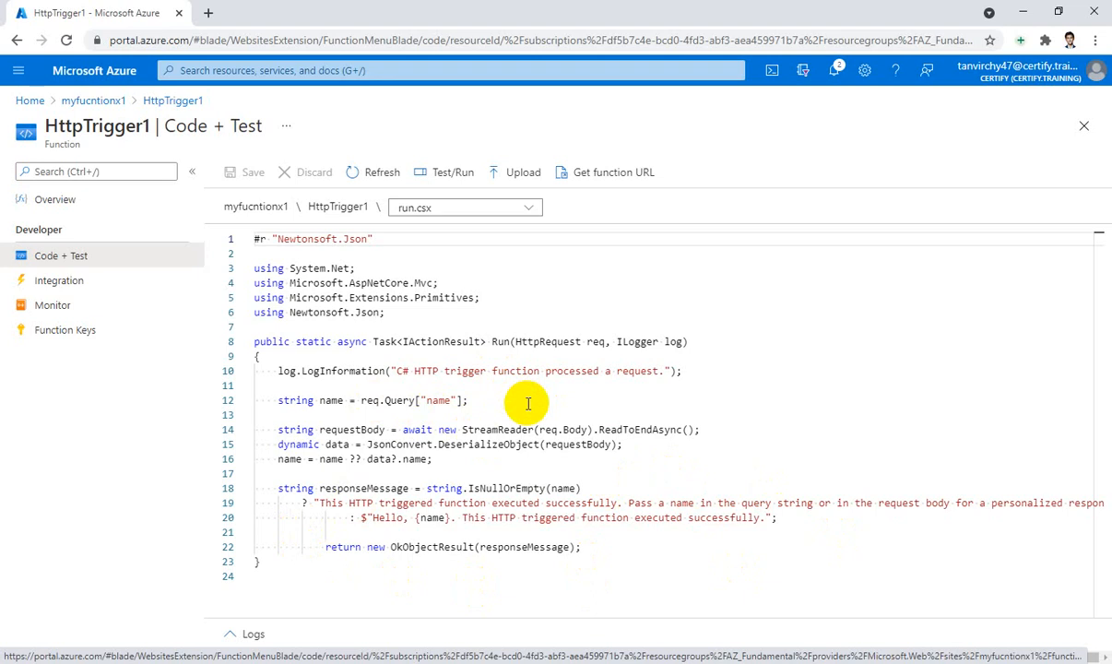
pyautogui.click(516, 331)
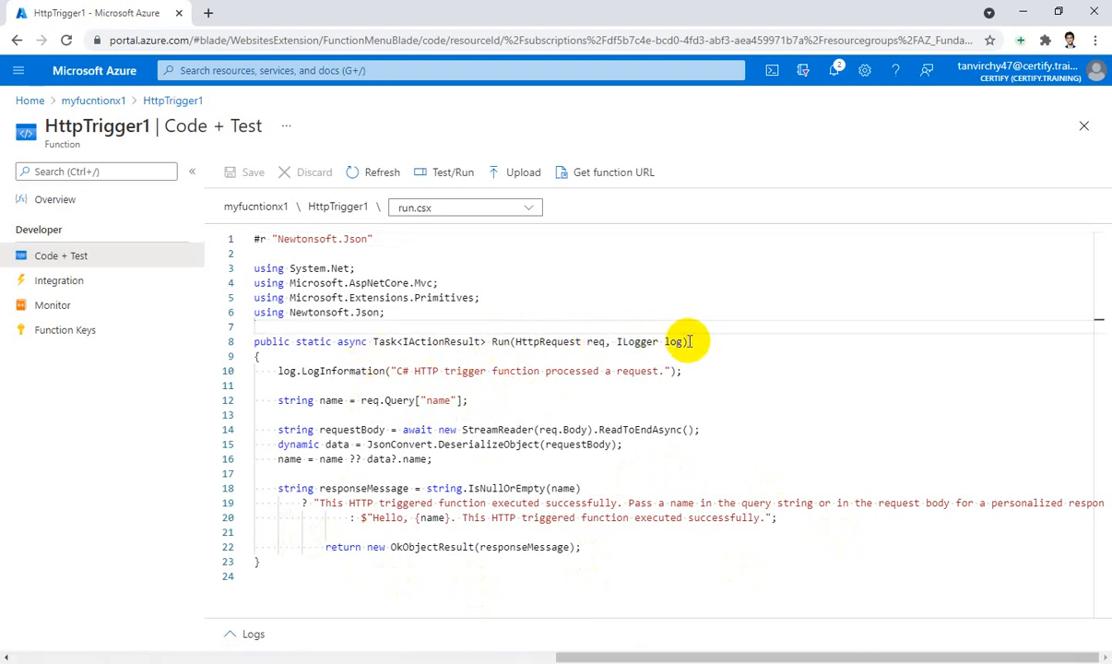
pyautogui.moveTo(693, 334)
pyautogui.mouseDown()
pyautogui.moveTo(591, 342)
pyautogui.moveTo(690, 347)
pyautogui.mouseUp()
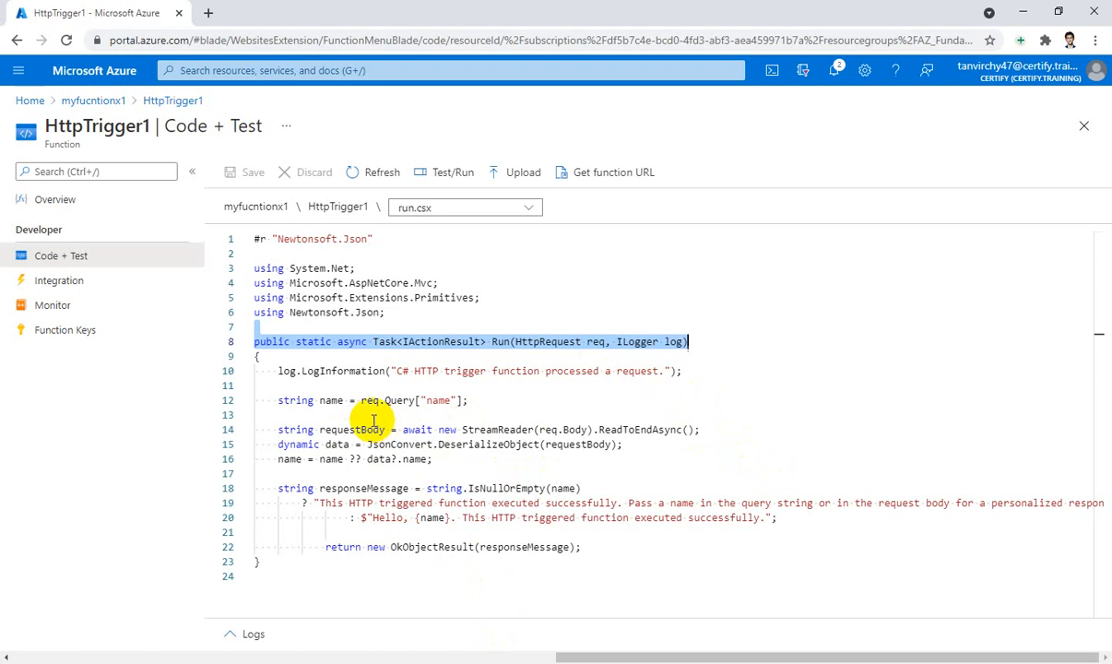
pyautogui.moveTo(280, 399); pyautogui.dragTo(477, 398)
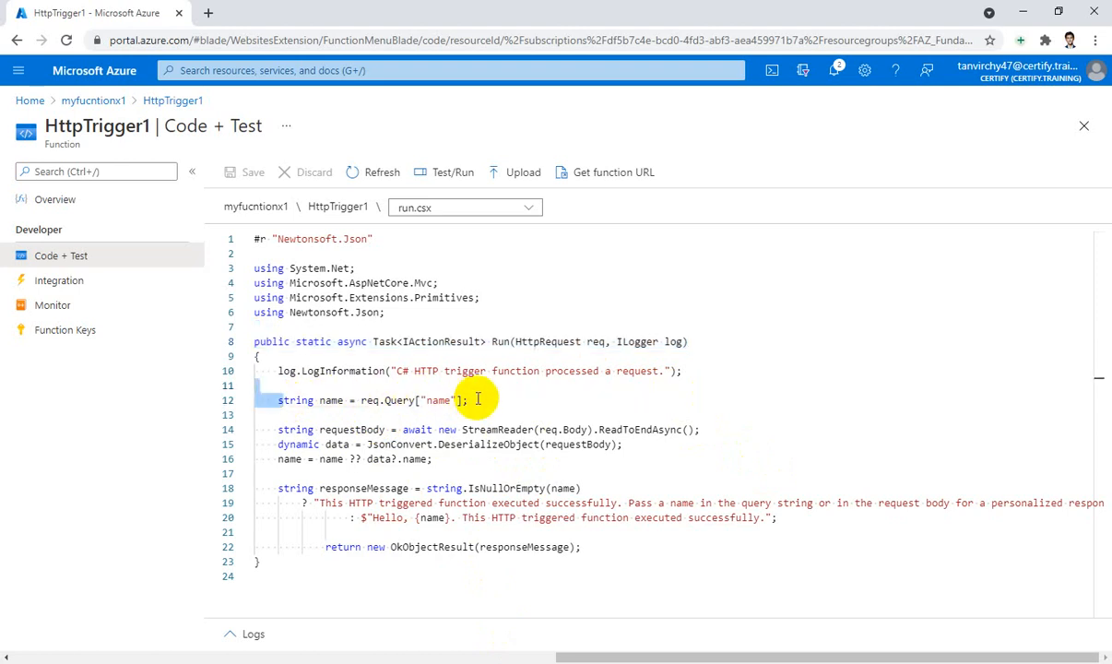
pyautogui.click(478, 398)
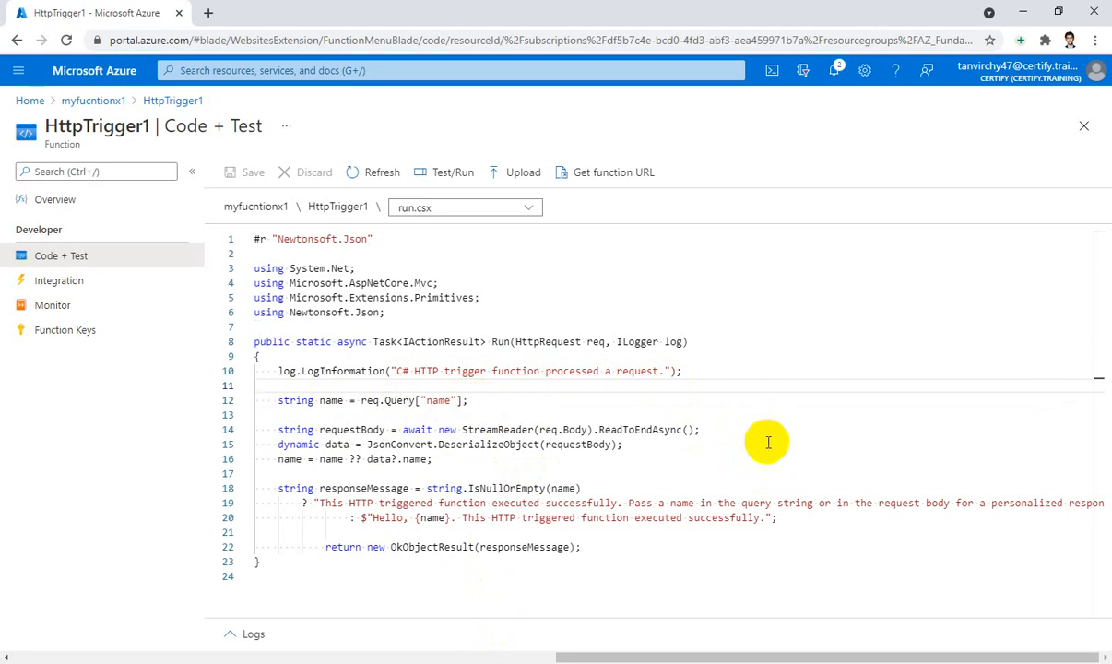
# Copy the HttpTrigger1 function's URL for the default key
pyautogui.click(607, 177)
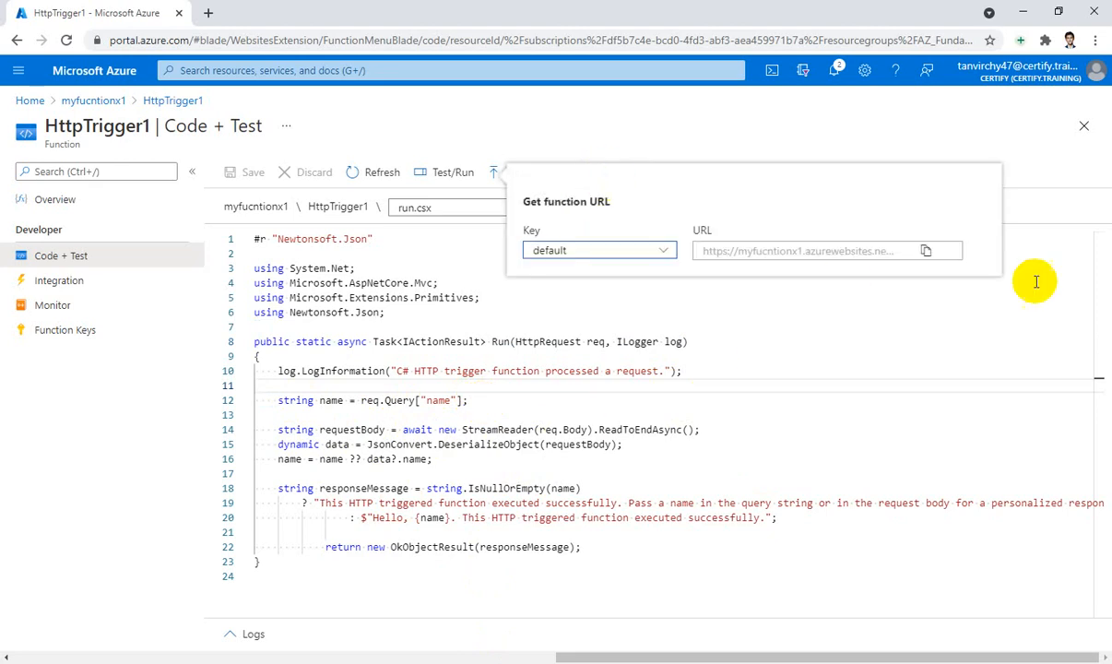
pyautogui.click(926, 250)
pyautogui.press('Escape')
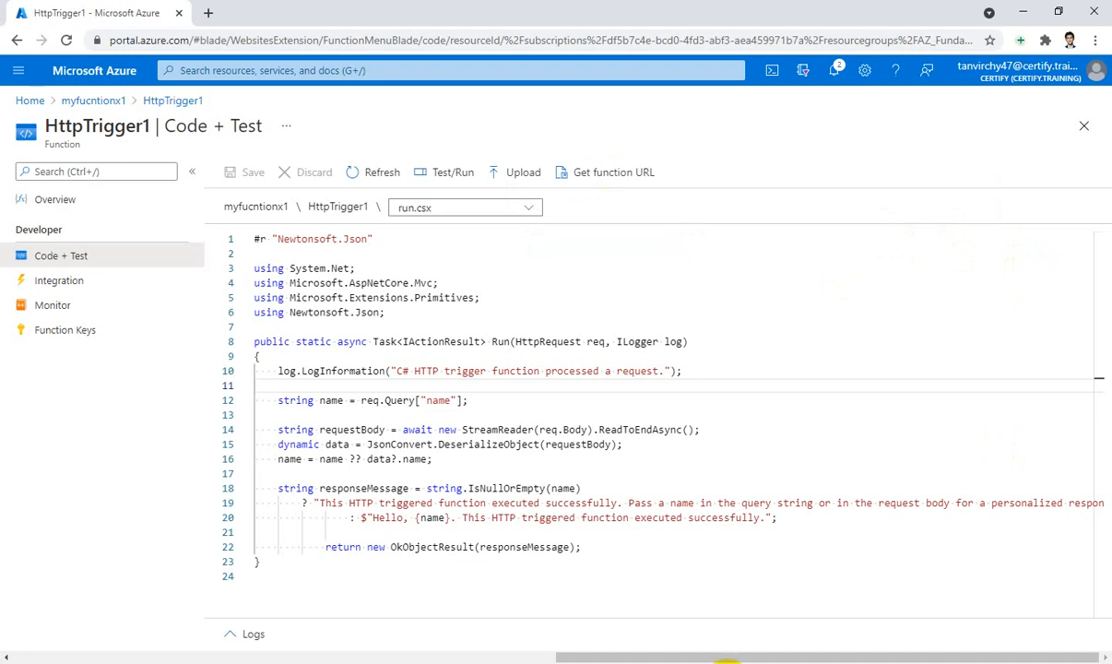
# Call the function in a new browser tab using the copied URL with its access key, adding a &name= parameter with a person's first name
pyautogui.click(205, 11)
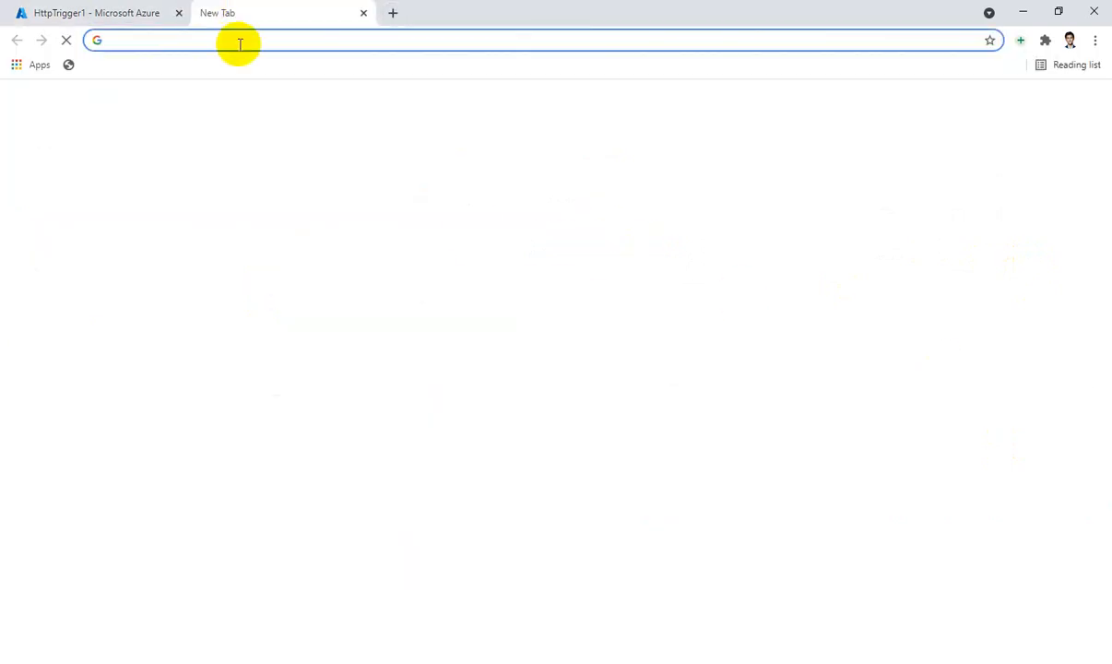
pyautogui.hotkey('ctrl', 'v')
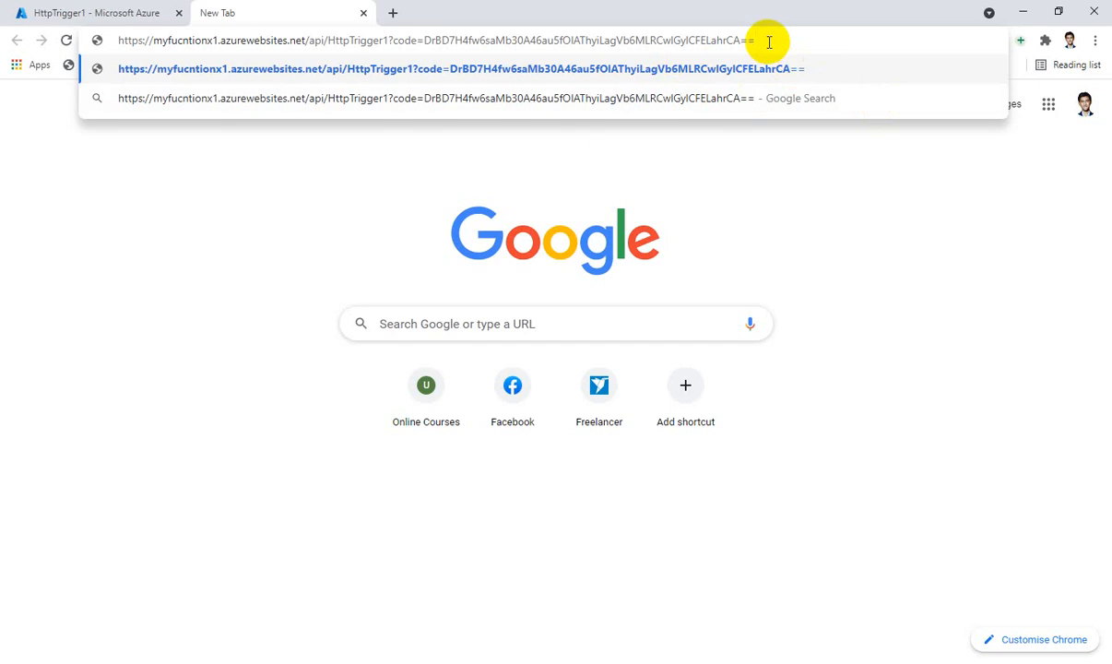
pyautogui.write('&name')
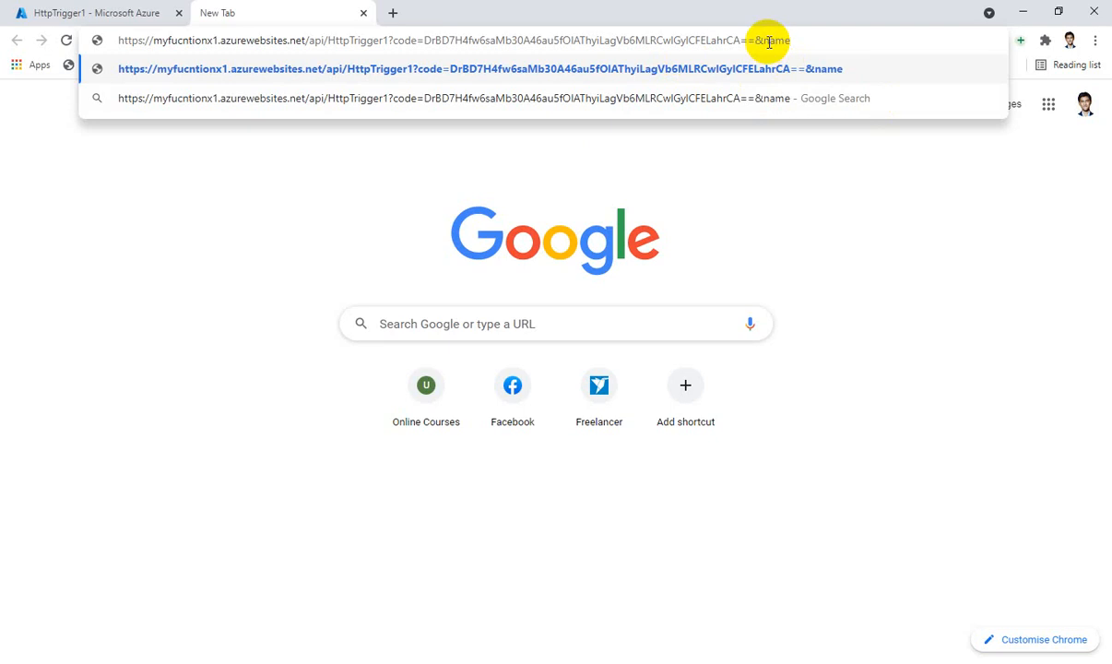
pyautogui.write('=Tanvir')
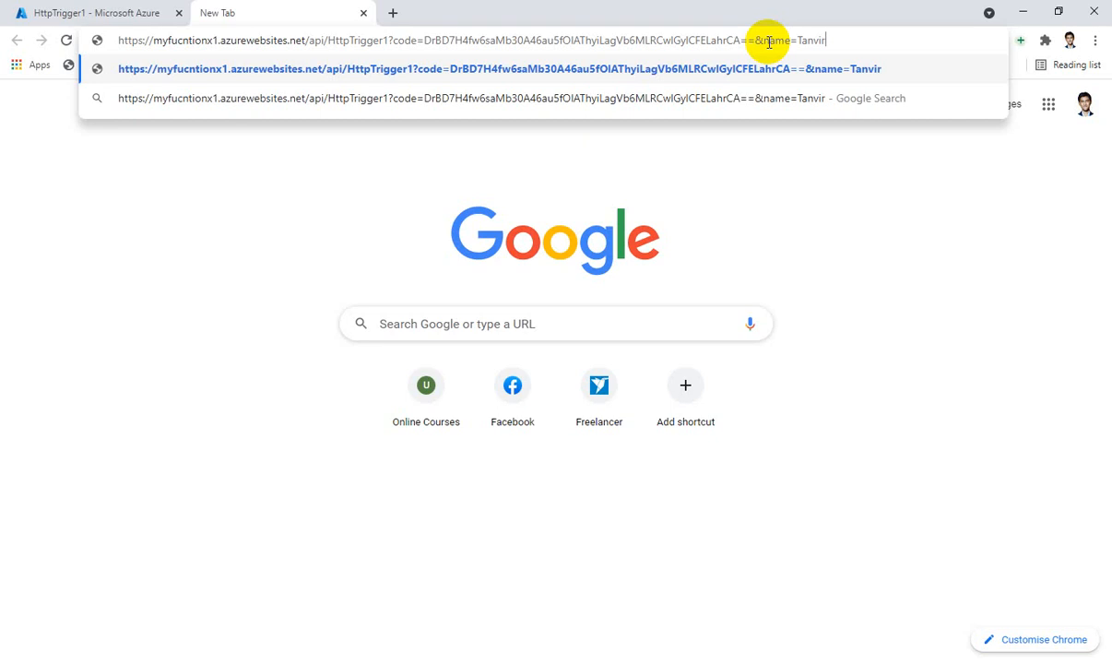
pyautogui.press('Return')
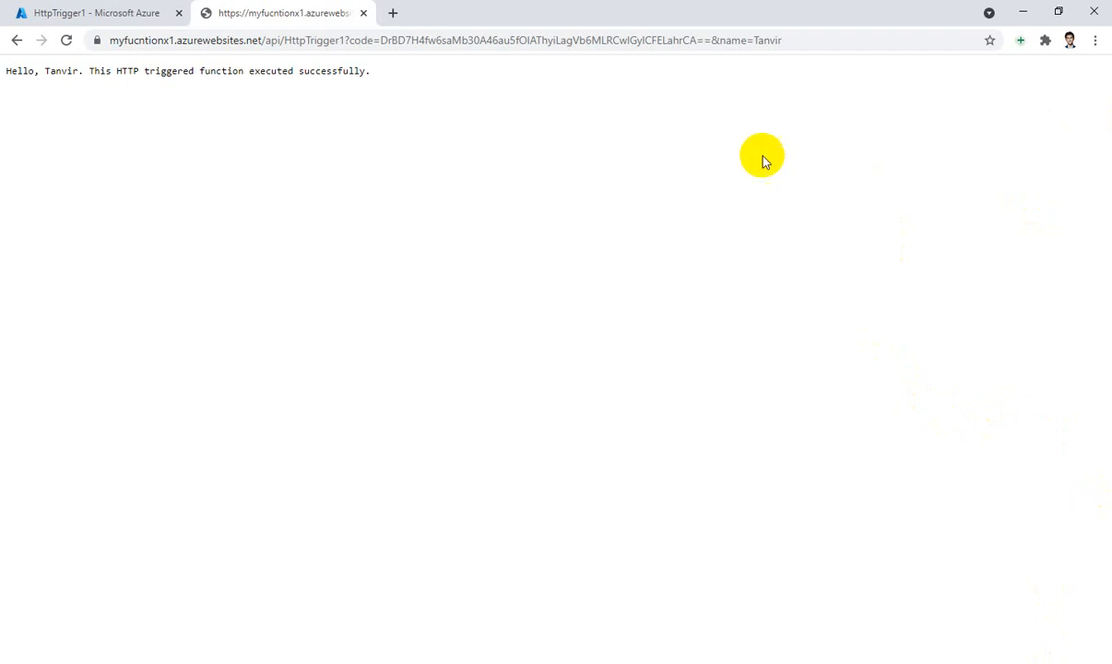
# Return to the HttpTrigger1 function in the Azure portal and open its Monitor page
pyautogui.click(51, 16)
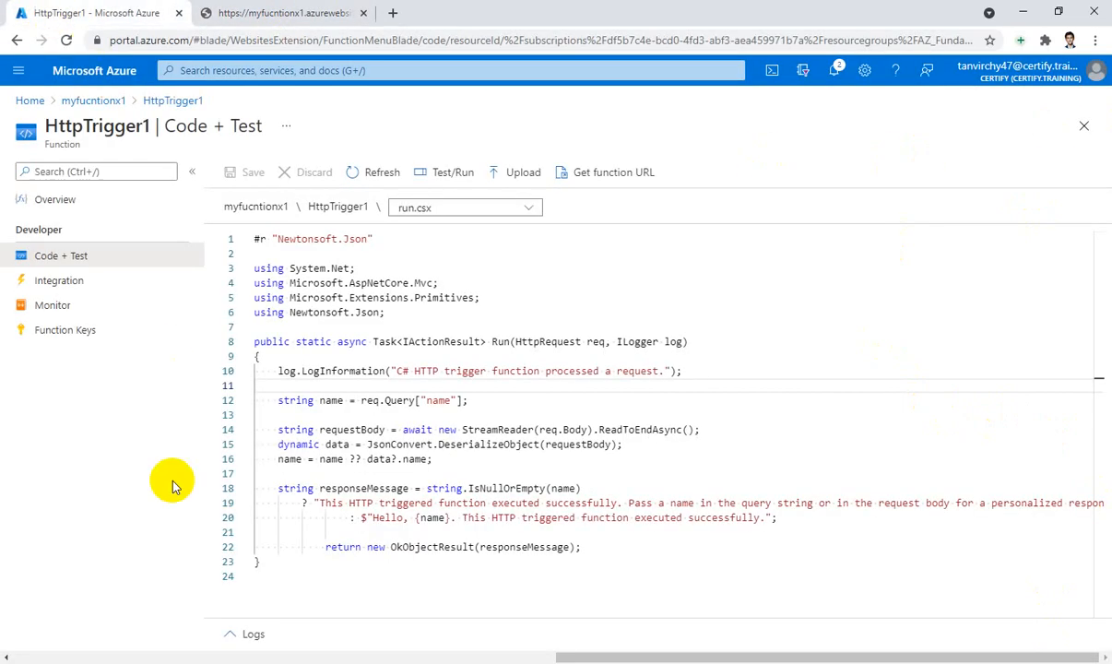
pyautogui.click(52, 308)
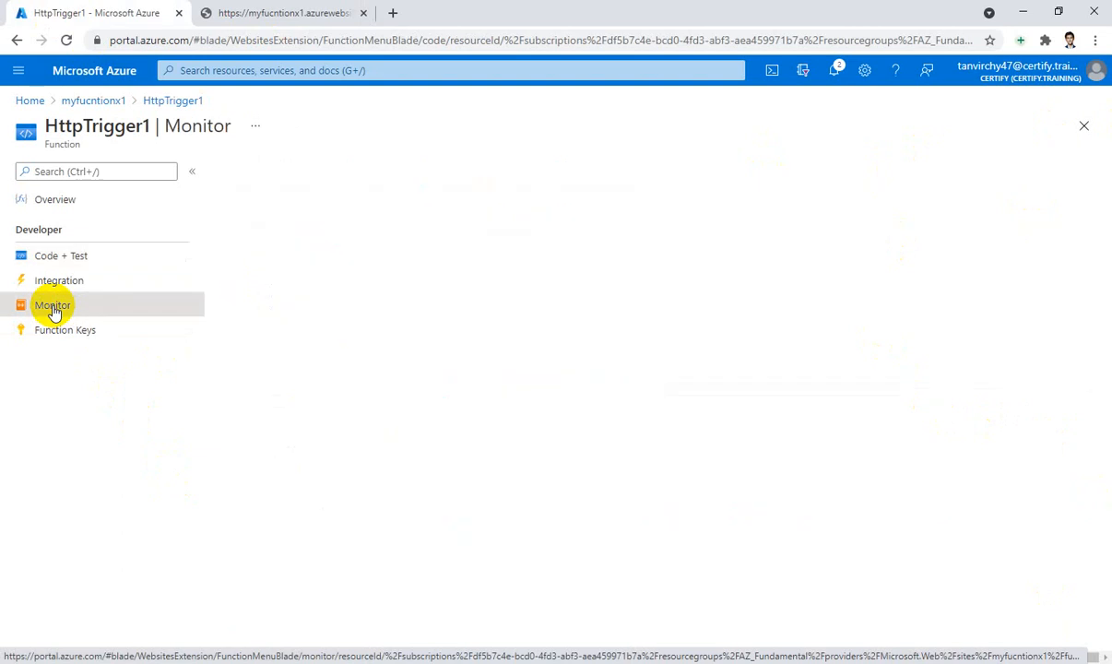